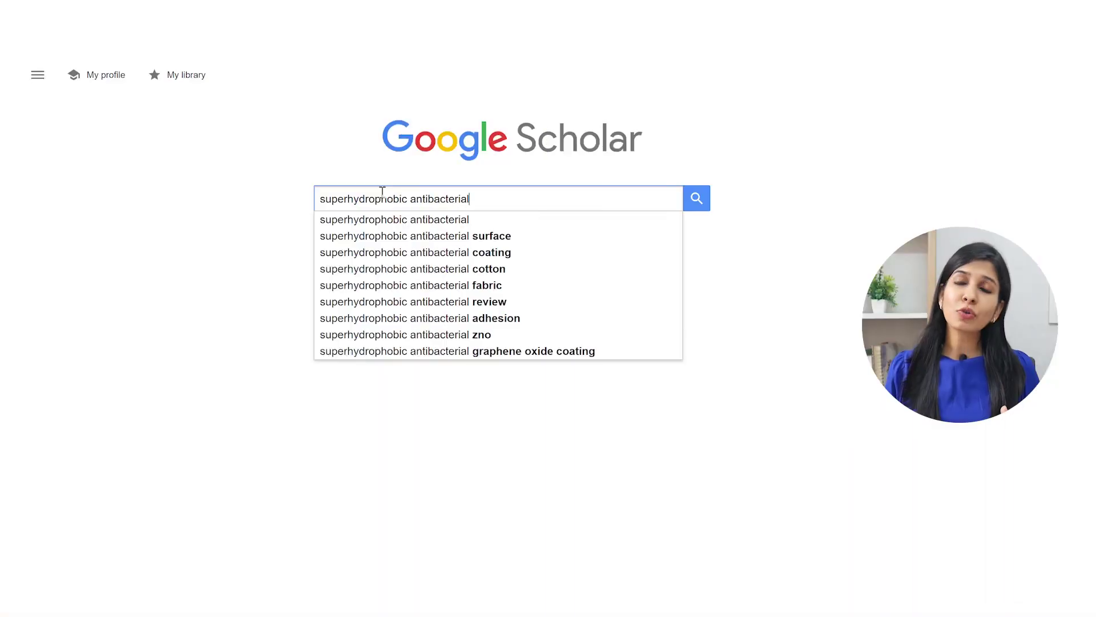
Step: Search Google Scholar for 'superhydrophobic antibacterial fabrics' and scroll through the matching articles
{"action": "key", "text": "Return"}
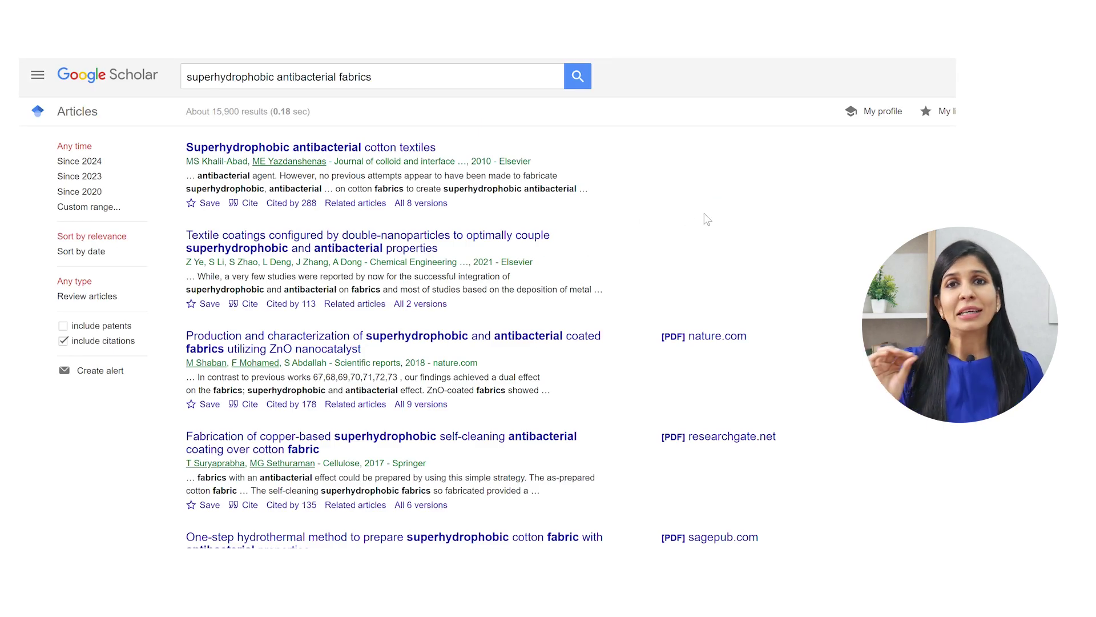
{"action": "scroll", "coordinate": [707, 218], "scroll_direction": "down", "scroll_amount": 3}
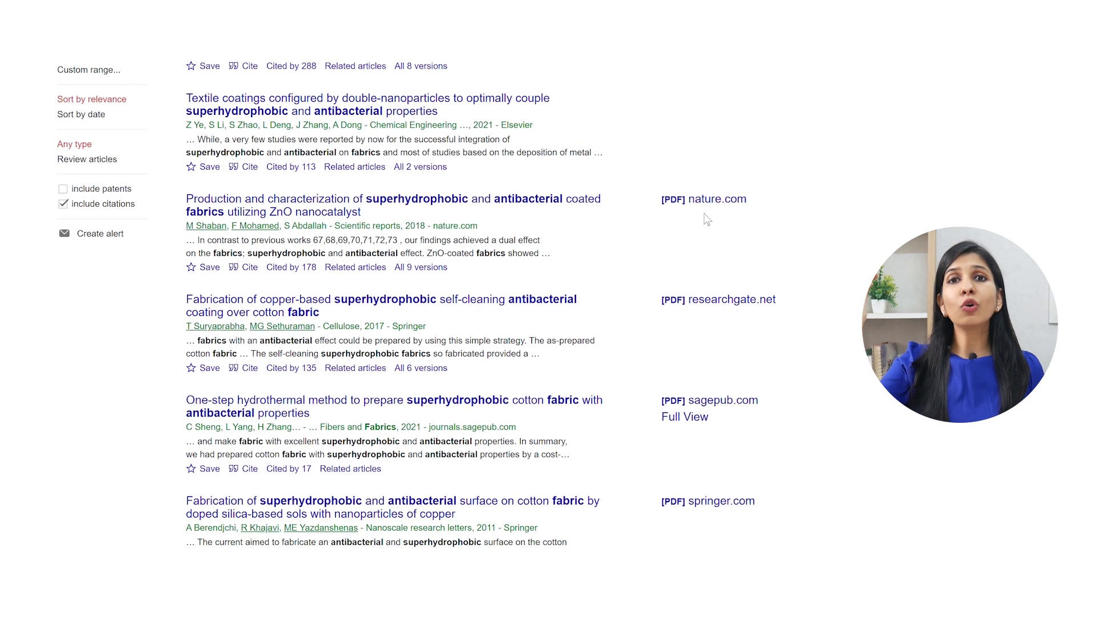
{"action": "scroll", "coordinate": [706, 219], "scroll_direction": "down", "scroll_amount": 8}
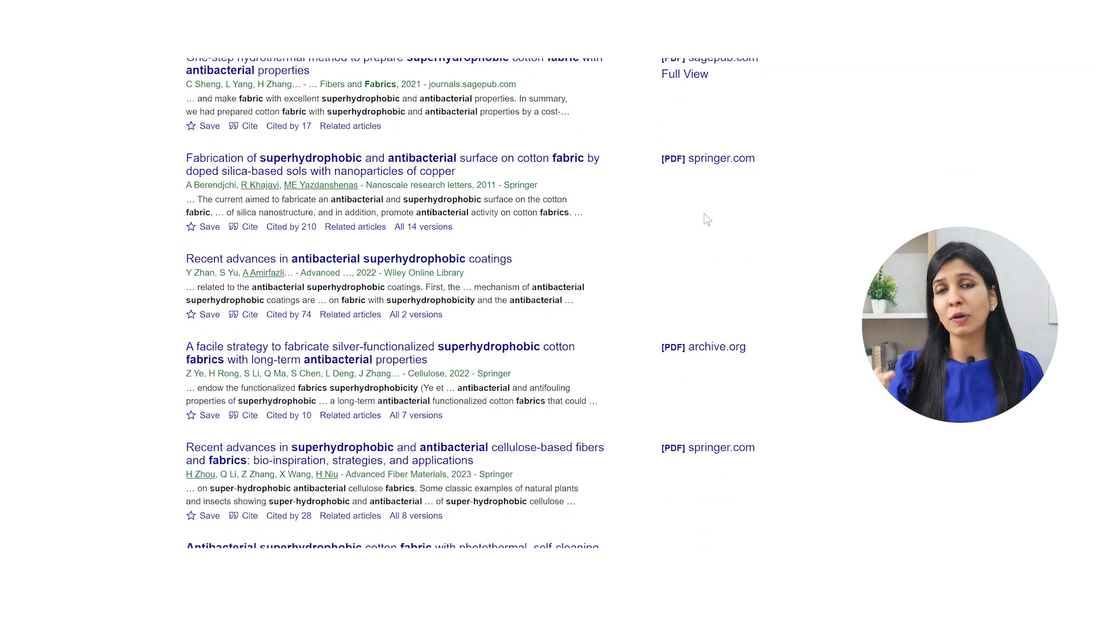
{"action": "scroll", "coordinate": [707, 219], "scroll_direction": "down", "scroll_amount": 4}
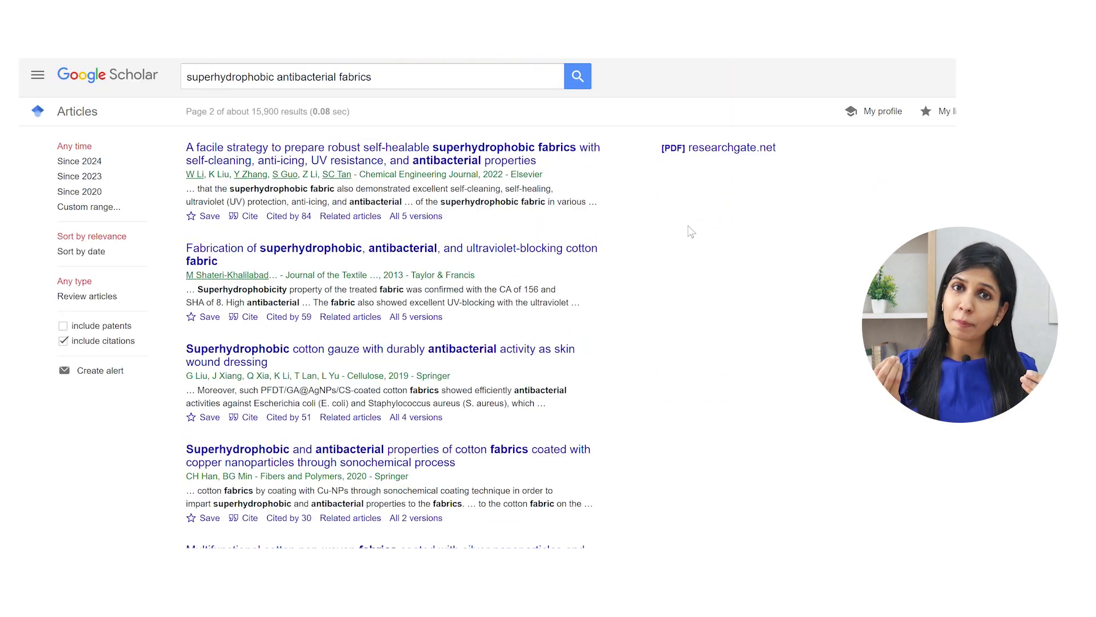
{"action": "scroll", "coordinate": [692, 232], "scroll_direction": "down", "scroll_amount": 7}
{"action": "scroll", "coordinate": [691, 232], "scroll_direction": "down", "scroll_amount": 5}
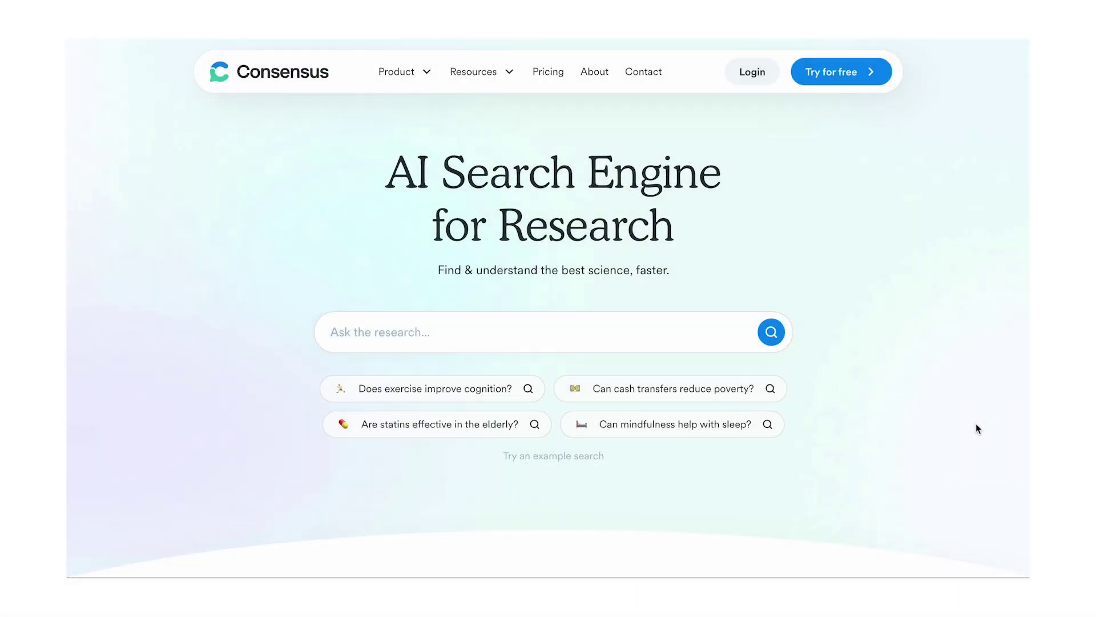
{"action": "scroll", "coordinate": [976, 424], "scroll_direction": "down", "scroll_amount": 10}
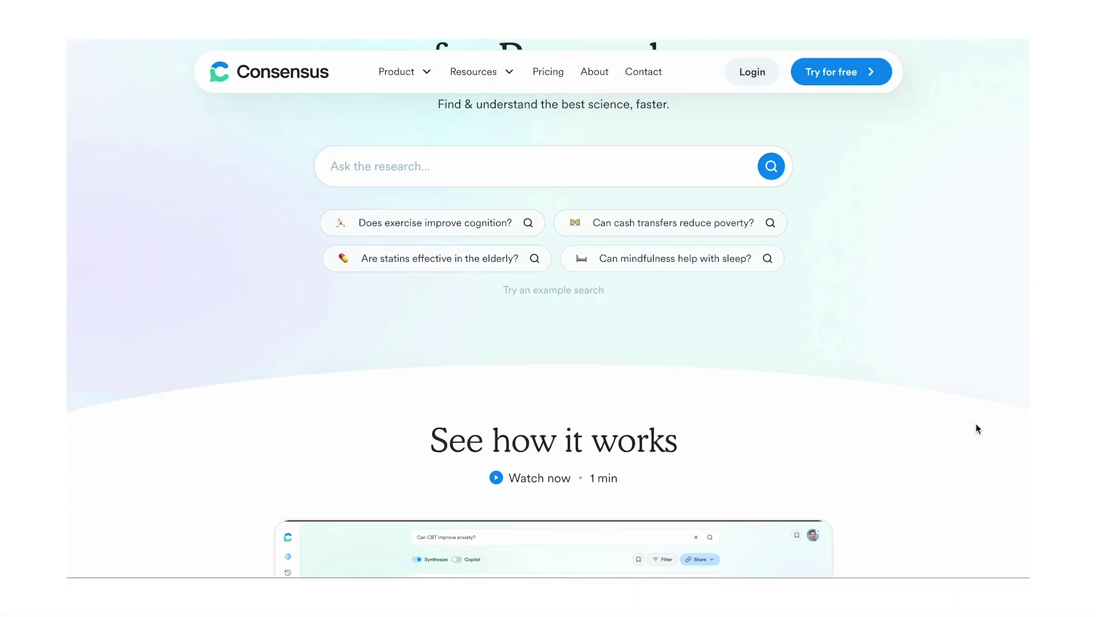
{"action": "scroll", "coordinate": [975, 423], "scroll_direction": "down", "scroll_amount": 12}
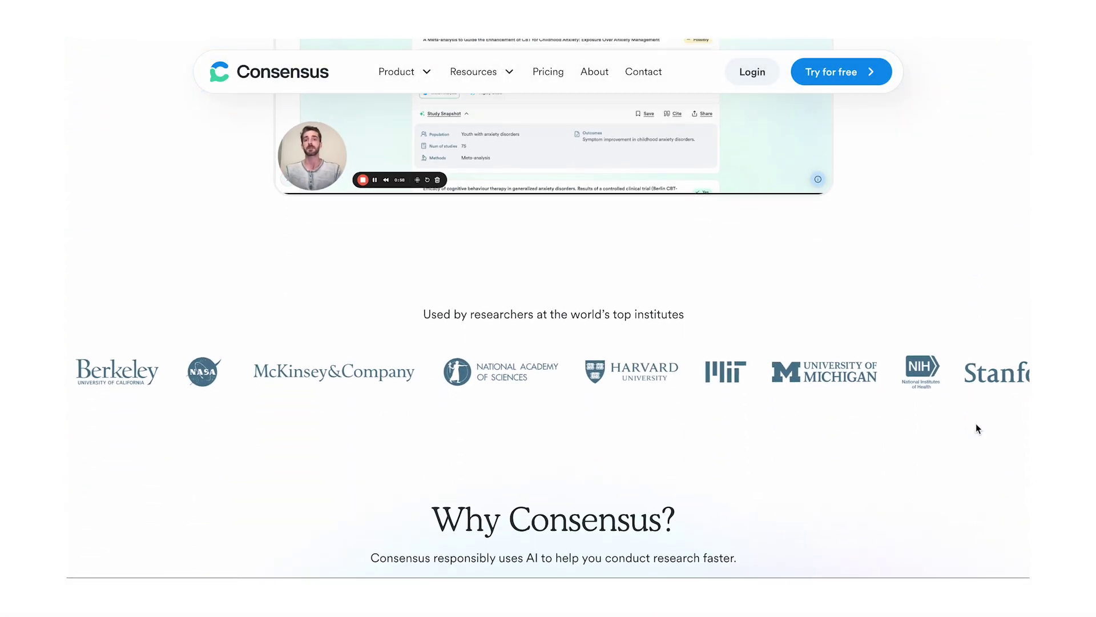
{"action": "scroll", "coordinate": [975, 423], "scroll_direction": "down", "scroll_amount": 10}
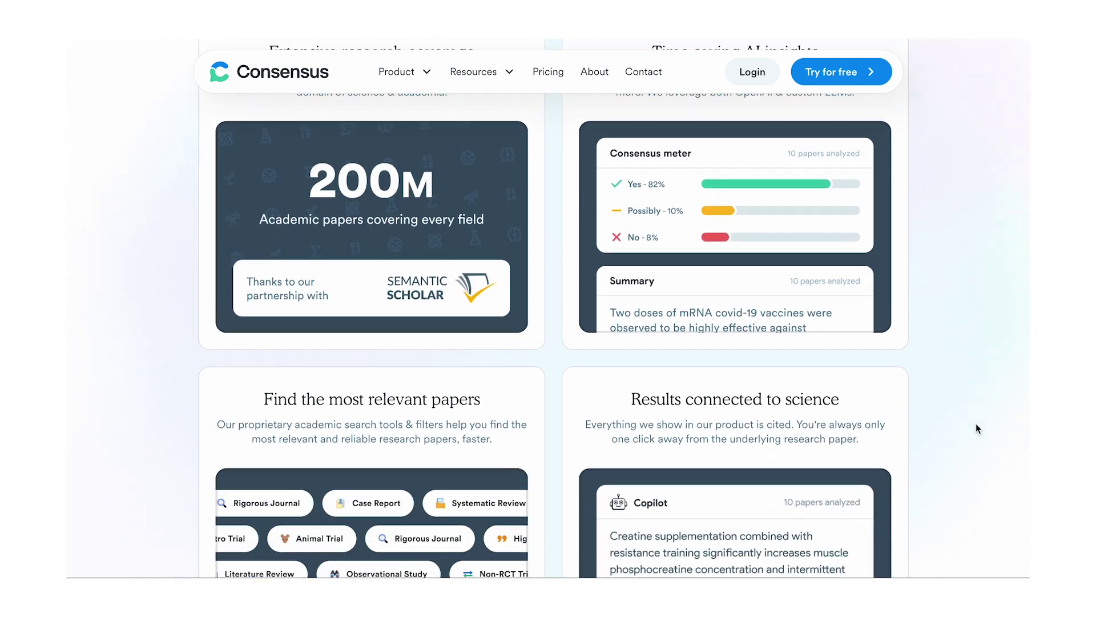
{"action": "scroll", "coordinate": [975, 423], "scroll_direction": "down", "scroll_amount": 5}
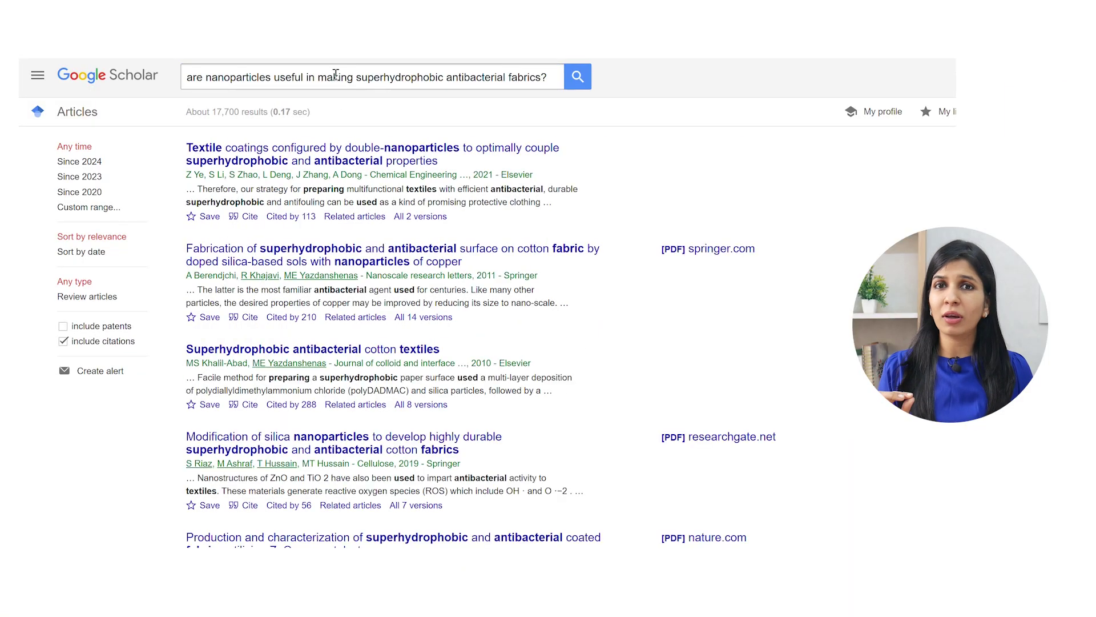
Step: Scroll through the Google Scholar results for the nanoparticle fabrics question
{"action": "scroll", "coordinate": [568, 242], "scroll_direction": "down", "scroll_amount": 5}
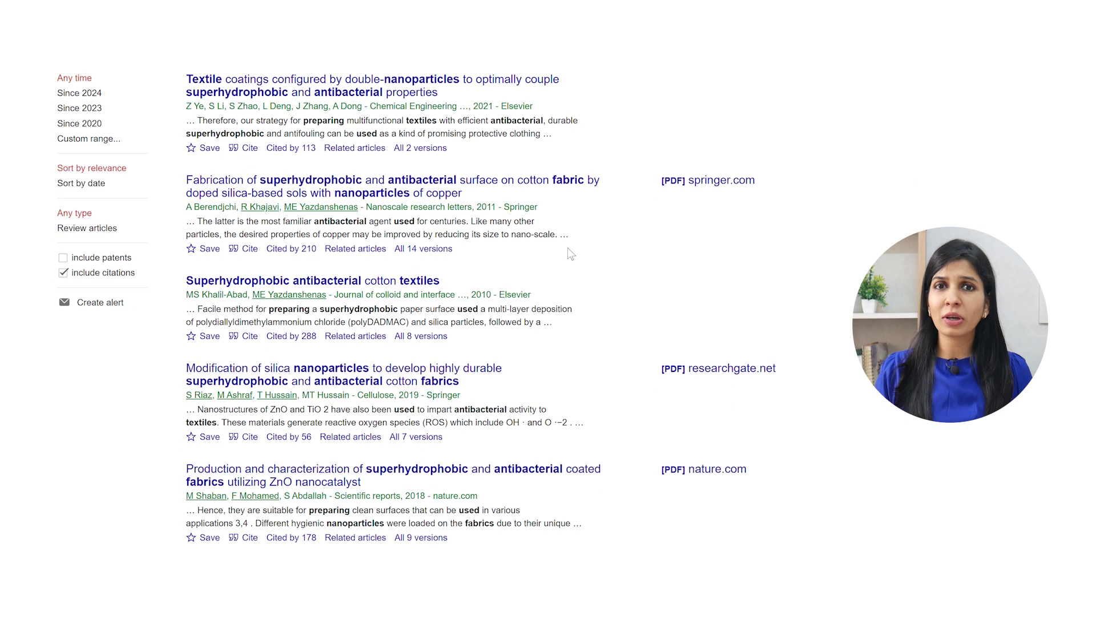
{"action": "scroll", "coordinate": [571, 252], "scroll_direction": "down", "scroll_amount": 1}
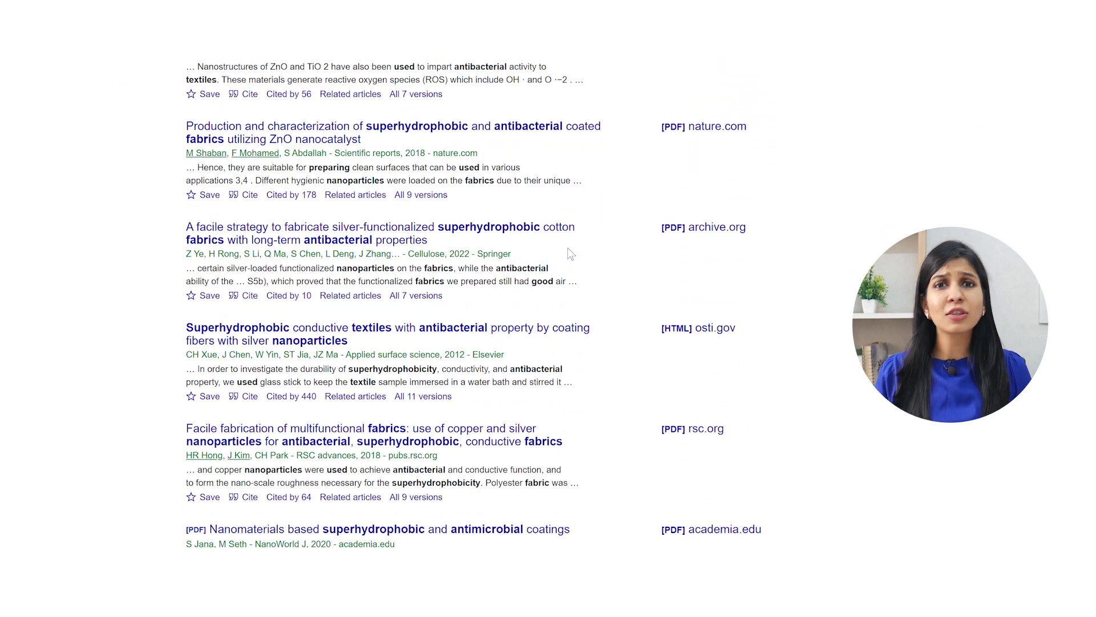
{"action": "scroll", "coordinate": [571, 253], "scroll_direction": "down", "scroll_amount": 4}
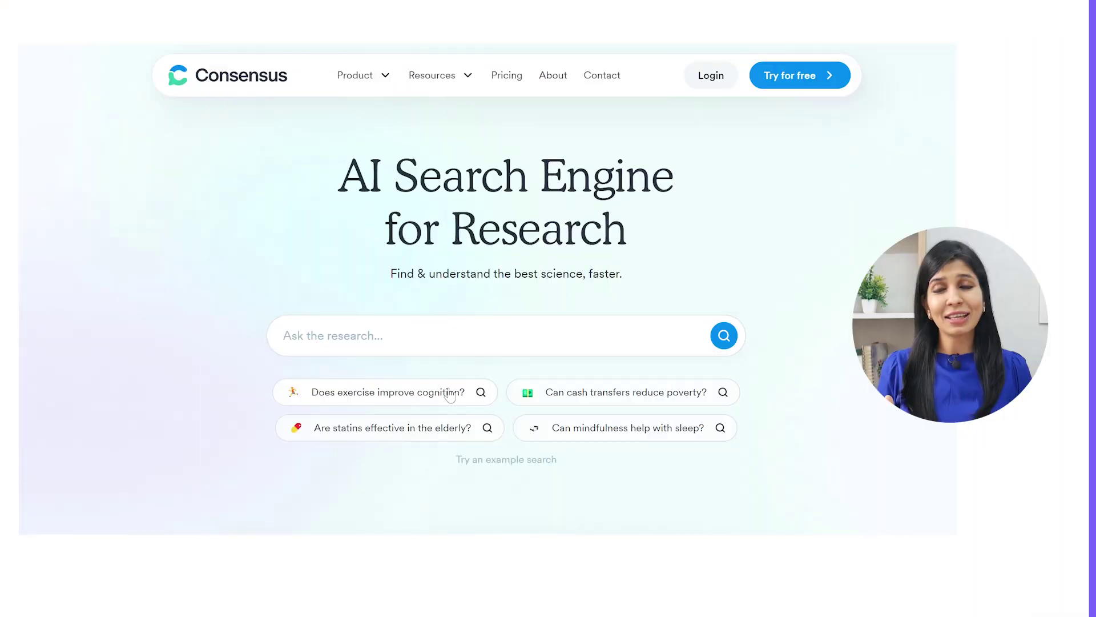
Step: Run the 'Does exercise improve cognition?' example and scroll through its summary and Consensus Meter
{"action": "left_click", "coordinate": [447, 393]}
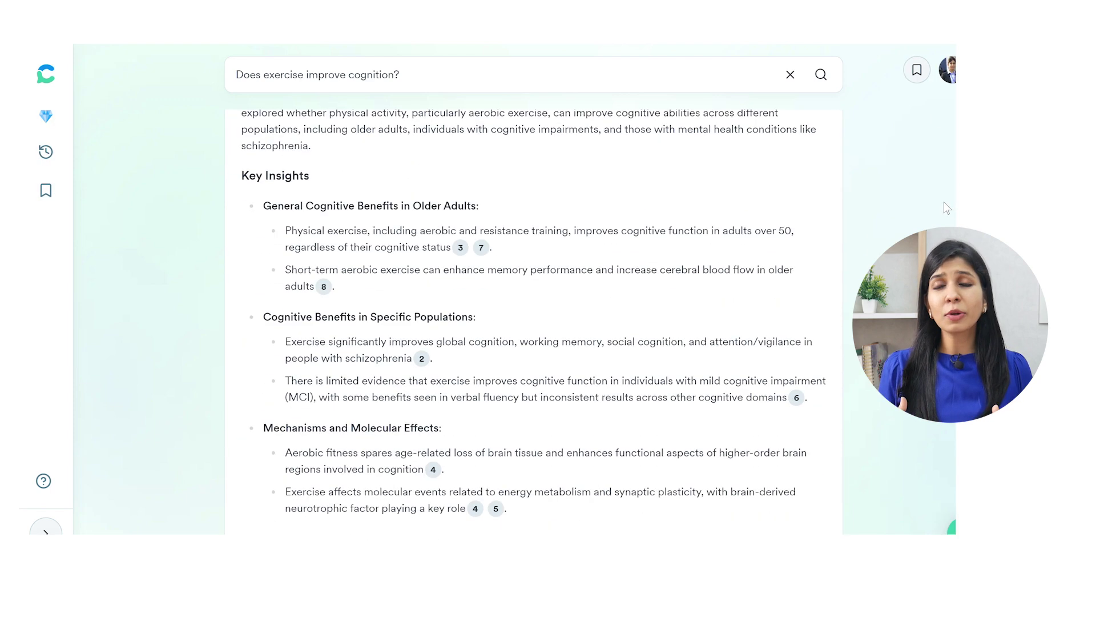
{"action": "scroll", "coordinate": [944, 201], "scroll_direction": "down", "scroll_amount": 10}
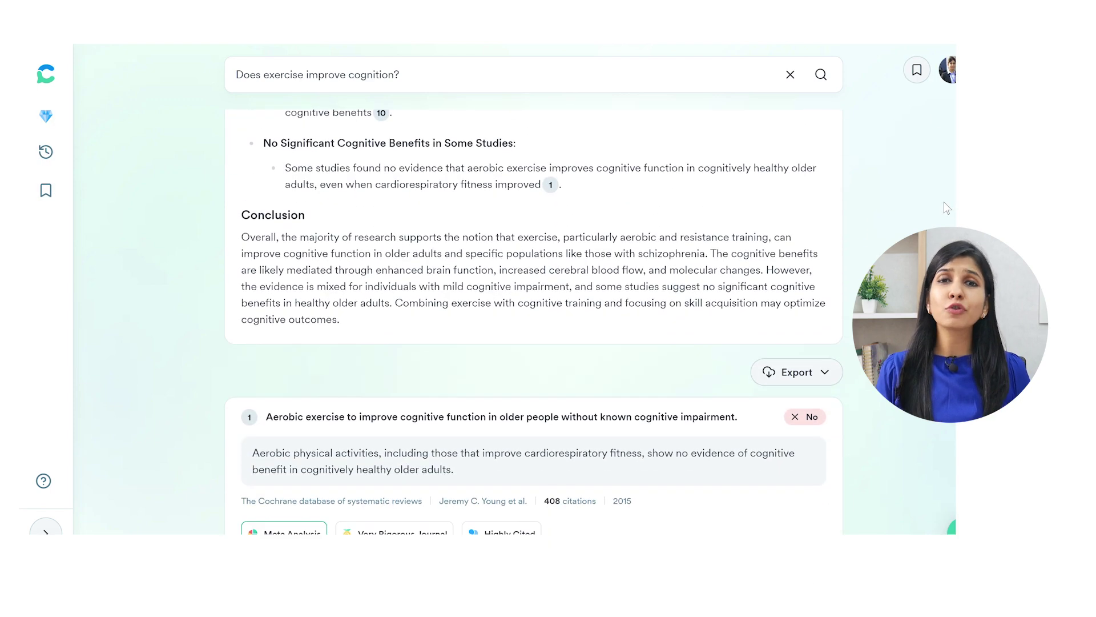
{"action": "scroll", "coordinate": [944, 204], "scroll_direction": "down", "scroll_amount": 5}
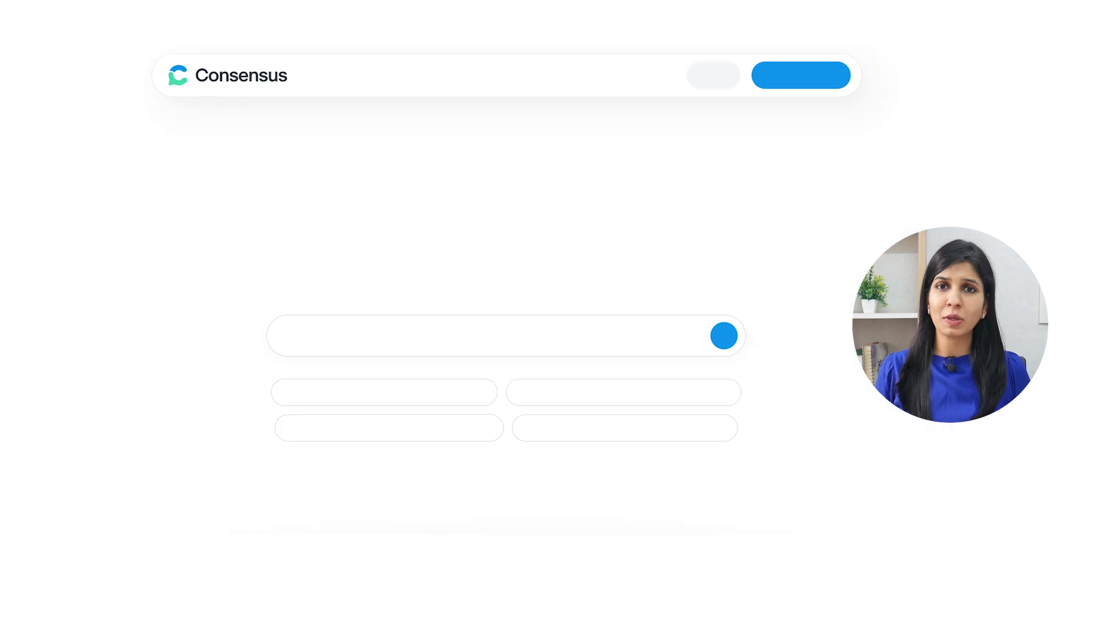
{"action": "scroll", "coordinate": [506, 285], "scroll_direction": "down", "scroll_amount": 10}
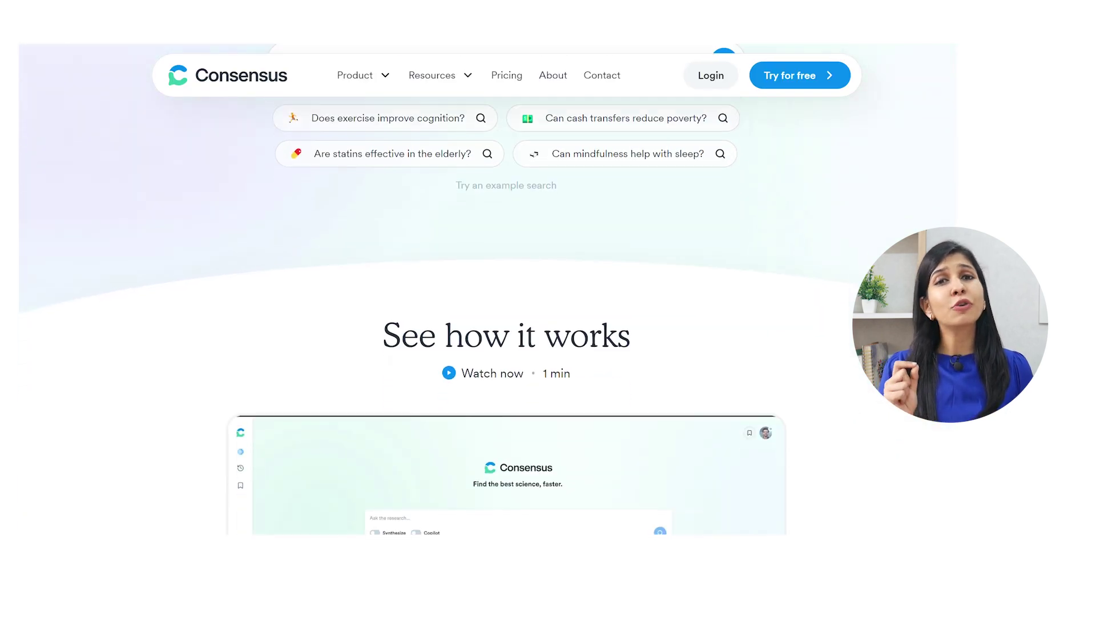
{"action": "scroll", "coordinate": [505, 286], "scroll_direction": "down", "scroll_amount": 6}
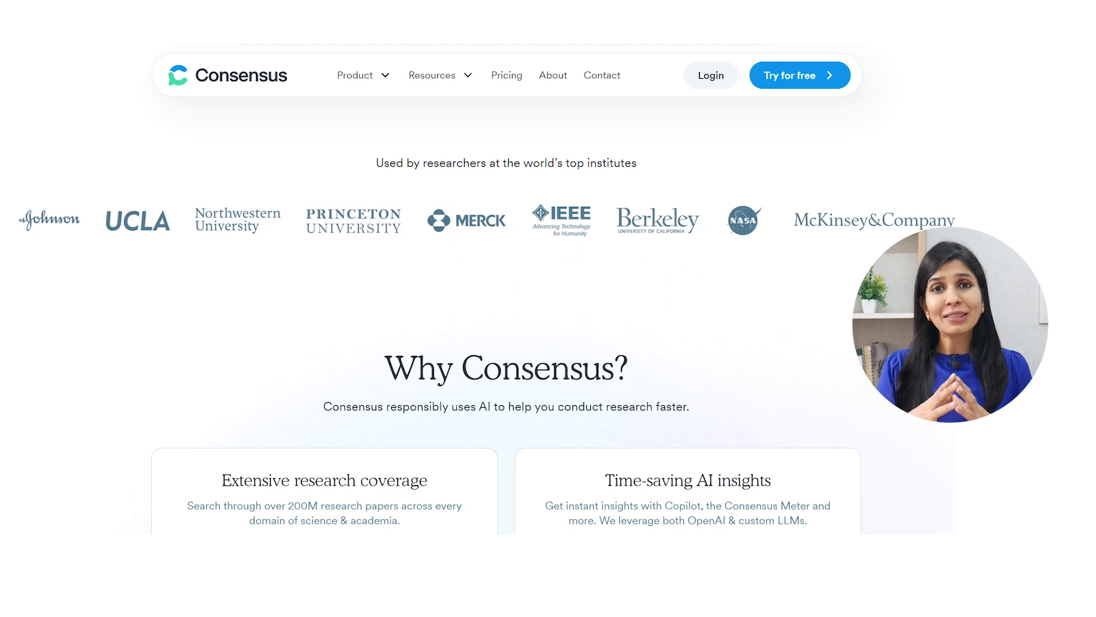
{"action": "scroll", "coordinate": [506, 286], "scroll_direction": "down", "scroll_amount": 2}
{"action": "scroll", "coordinate": [506, 286], "scroll_direction": "down", "scroll_amount": 4}
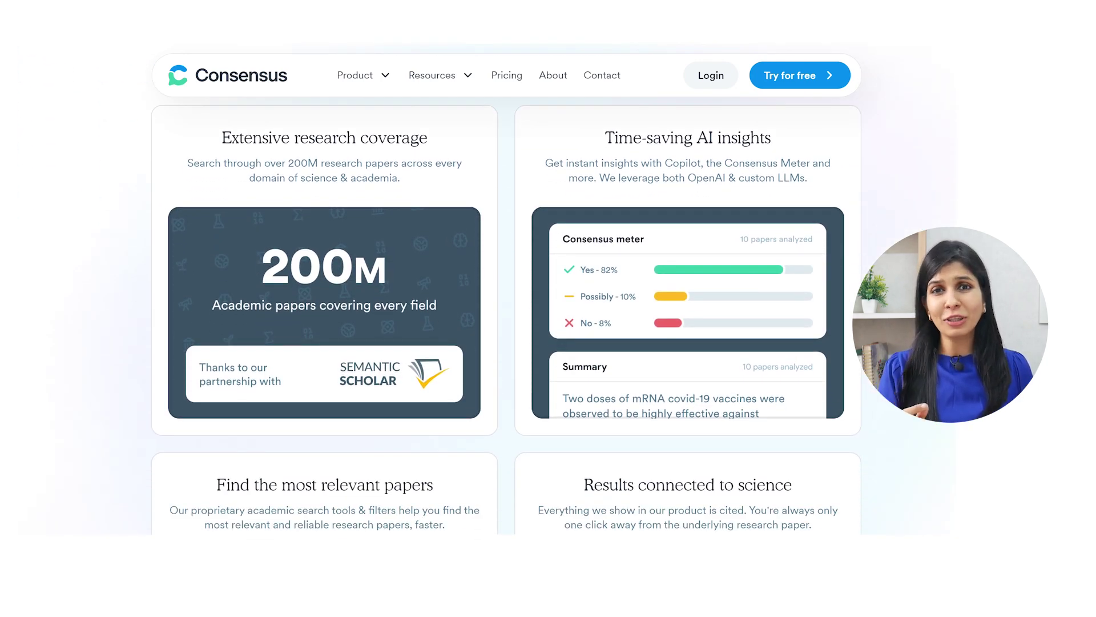
{"action": "scroll", "coordinate": [506, 285], "scroll_direction": "down", "scroll_amount": 5}
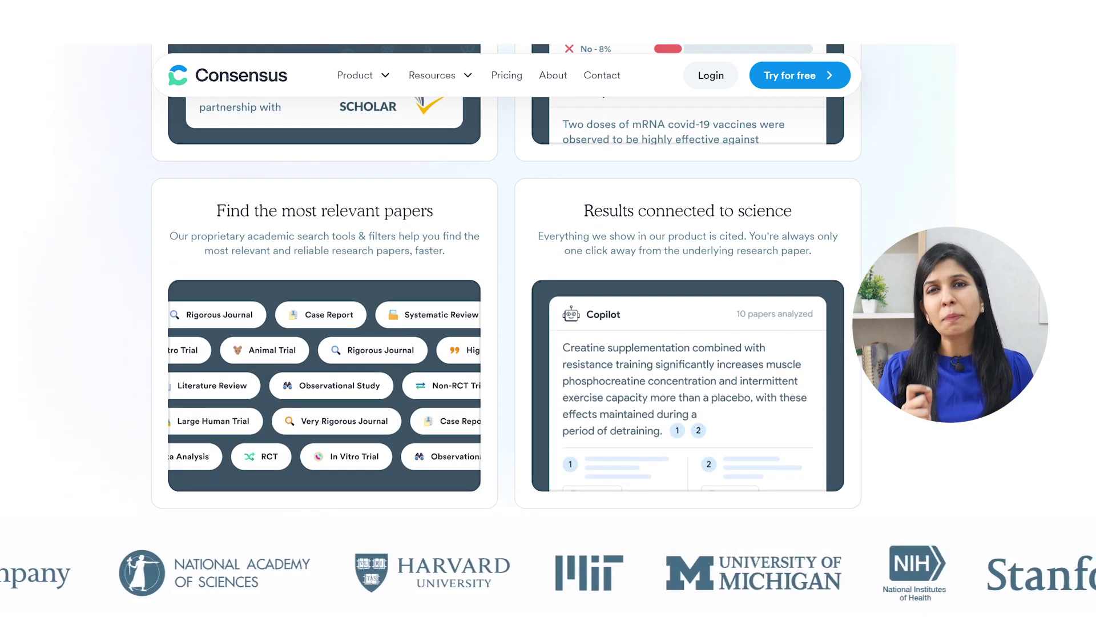
{"action": "scroll", "coordinate": [506, 286], "scroll_direction": "down", "scroll_amount": 10}
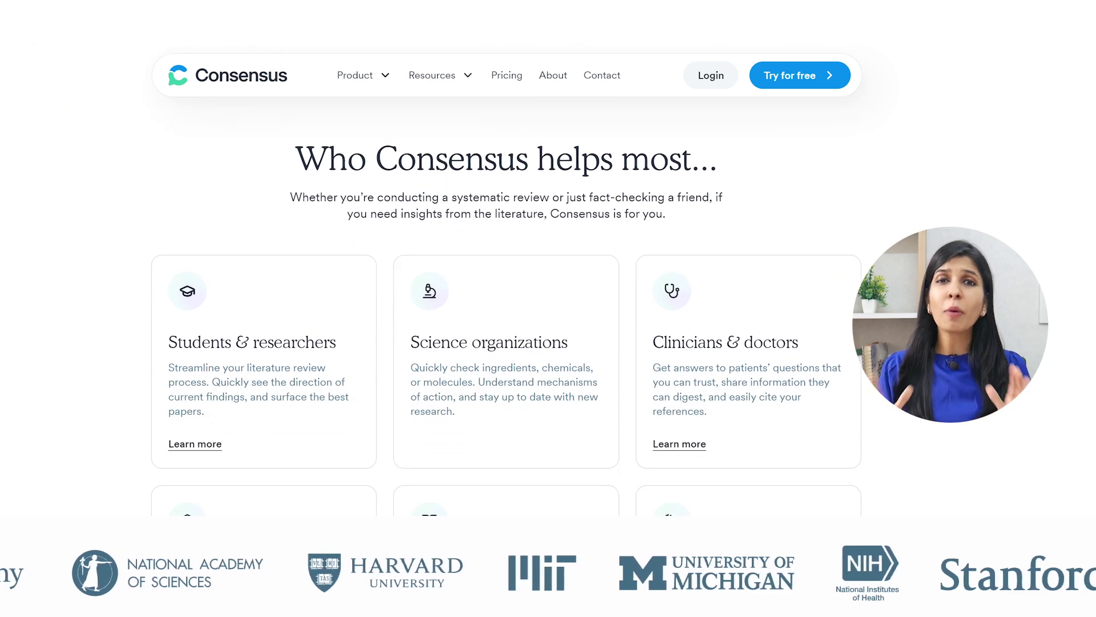
{"action": "scroll", "coordinate": [506, 285], "scroll_direction": "down", "scroll_amount": 6}
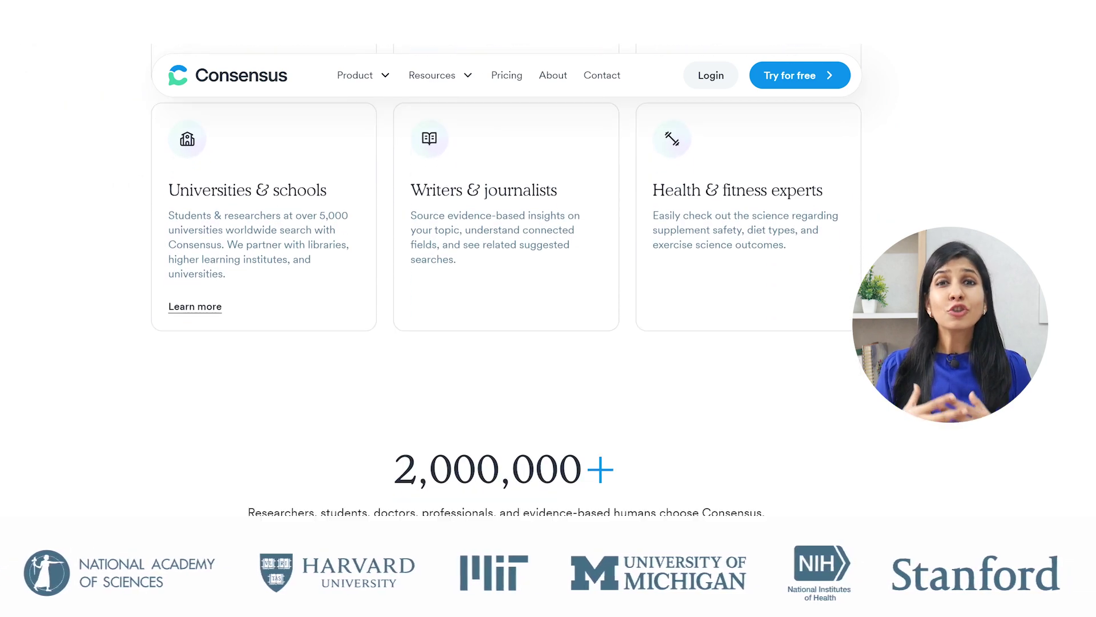
{"action": "scroll", "coordinate": [506, 286], "scroll_direction": "down", "scroll_amount": 5}
{"action": "scroll", "coordinate": [506, 286], "scroll_direction": "down", "scroll_amount": 3}
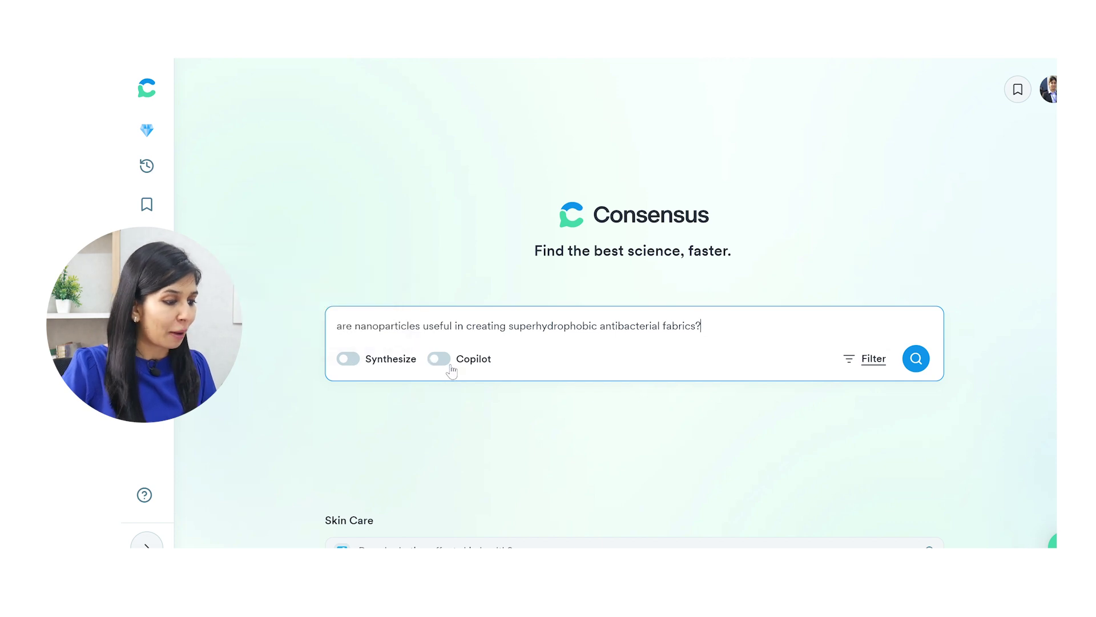
Step: Submit the nanoparticle fabrics question and scroll to the silver-nanoparticle and silica-modified cotton papers
{"action": "left_click", "coordinate": [920, 370]}
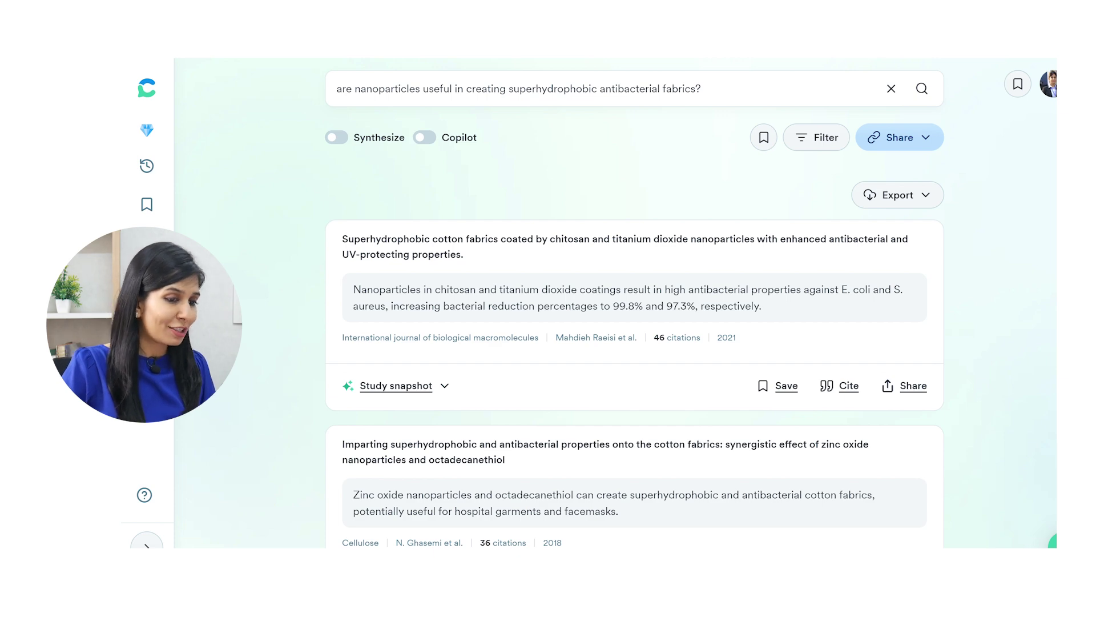
{"action": "scroll", "coordinate": [634, 337], "scroll_direction": "down", "scroll_amount": 8}
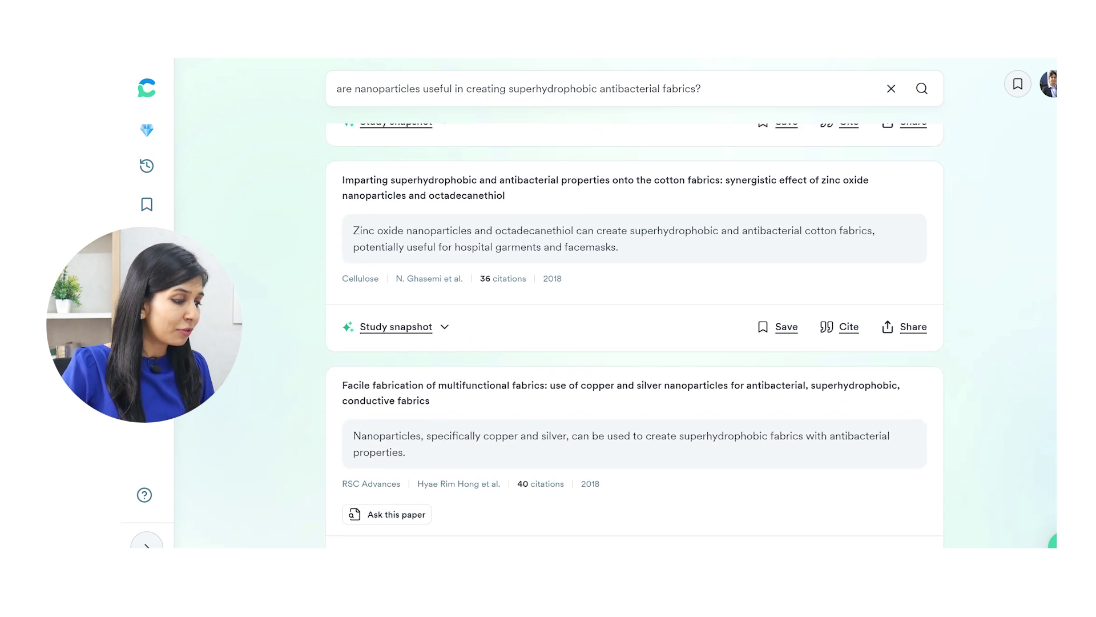
{"action": "scroll", "coordinate": [634, 337], "scroll_direction": "down", "scroll_amount": 3}
{"action": "mouse_move", "coordinate": [365, 338]}
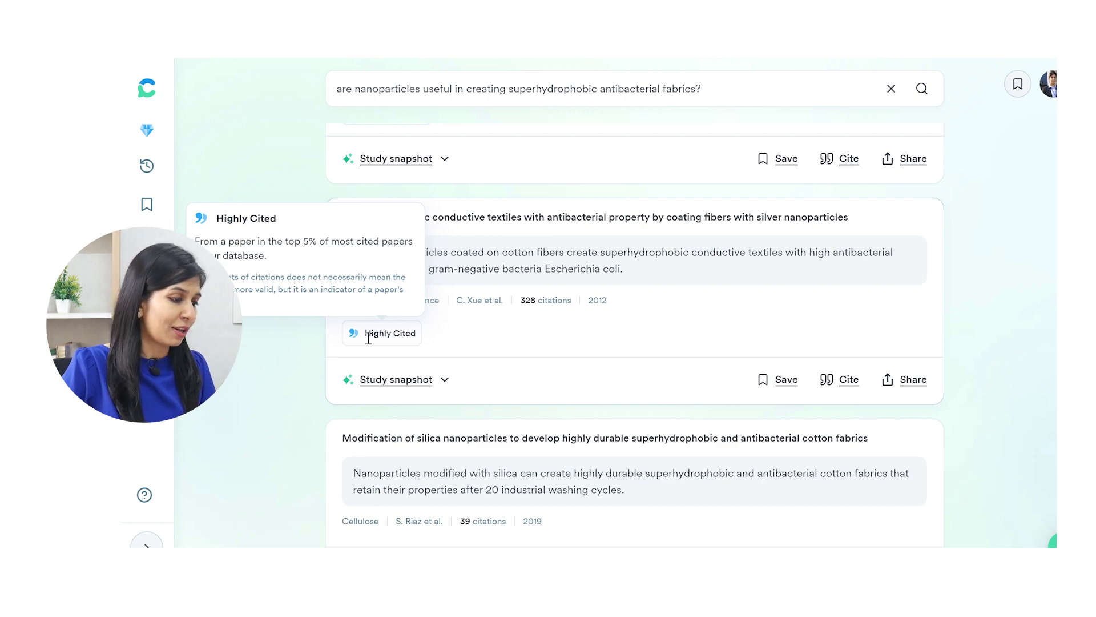
{"action": "scroll", "coordinate": [368, 338], "scroll_direction": "up", "scroll_amount": 6}
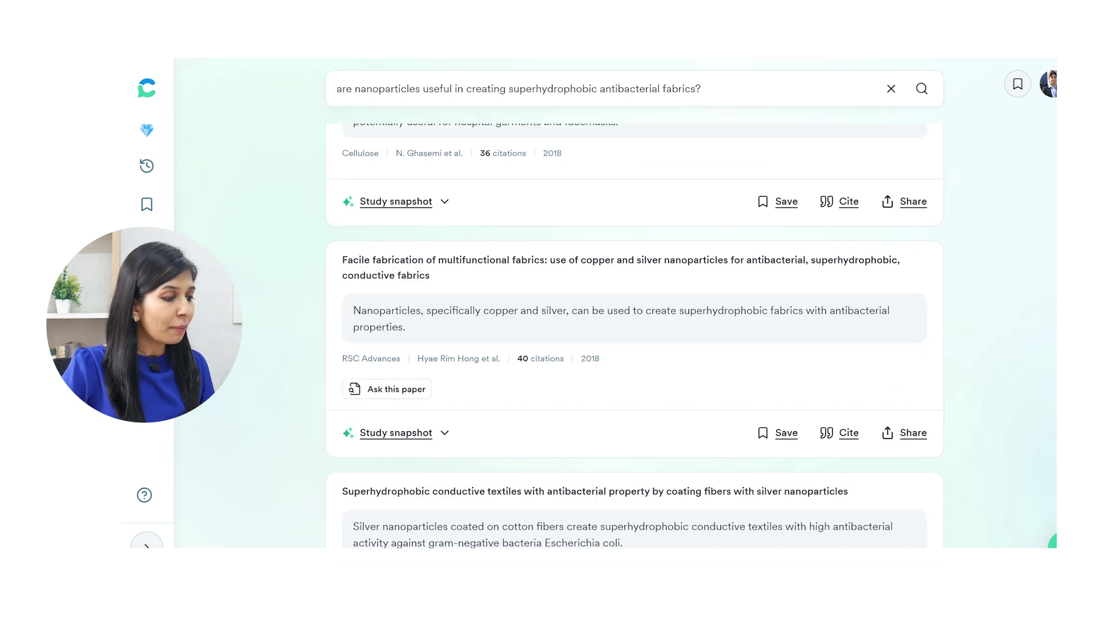
{"action": "scroll", "coordinate": [634, 330], "scroll_direction": "down", "scroll_amount": 8}
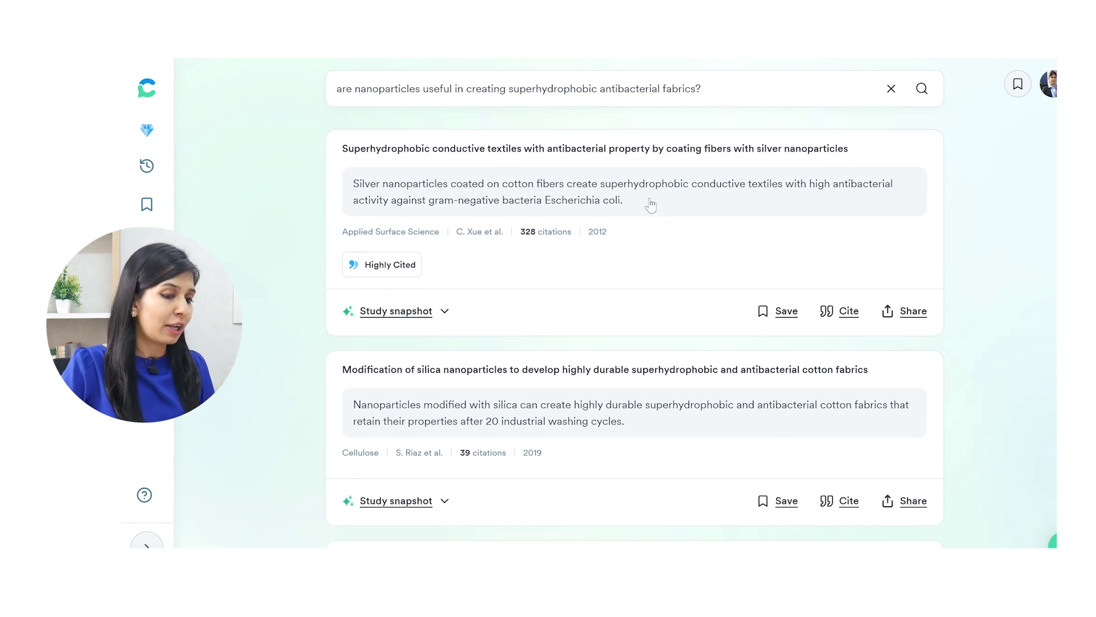
Step: Show the silver-coated textiles paper's study snapshot, then scroll up to the copper-and-silver paper
{"action": "left_click", "coordinate": [406, 315]}
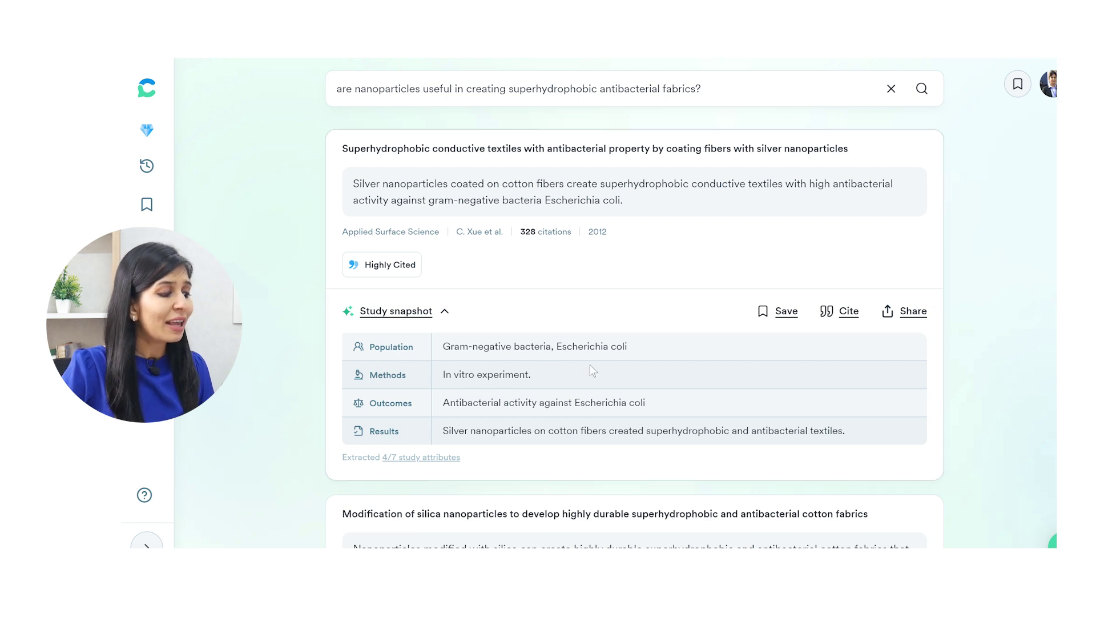
{"action": "scroll", "coordinate": [614, 350], "scroll_direction": "up", "scroll_amount": 1}
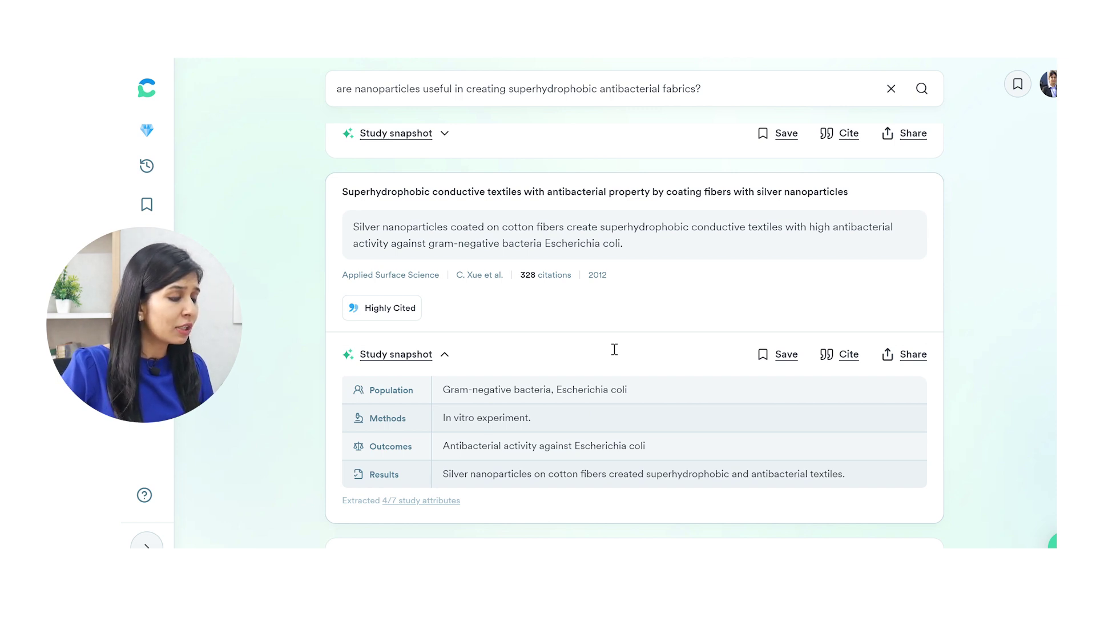
{"action": "scroll", "coordinate": [580, 337], "scroll_direction": "up", "scroll_amount": 3}
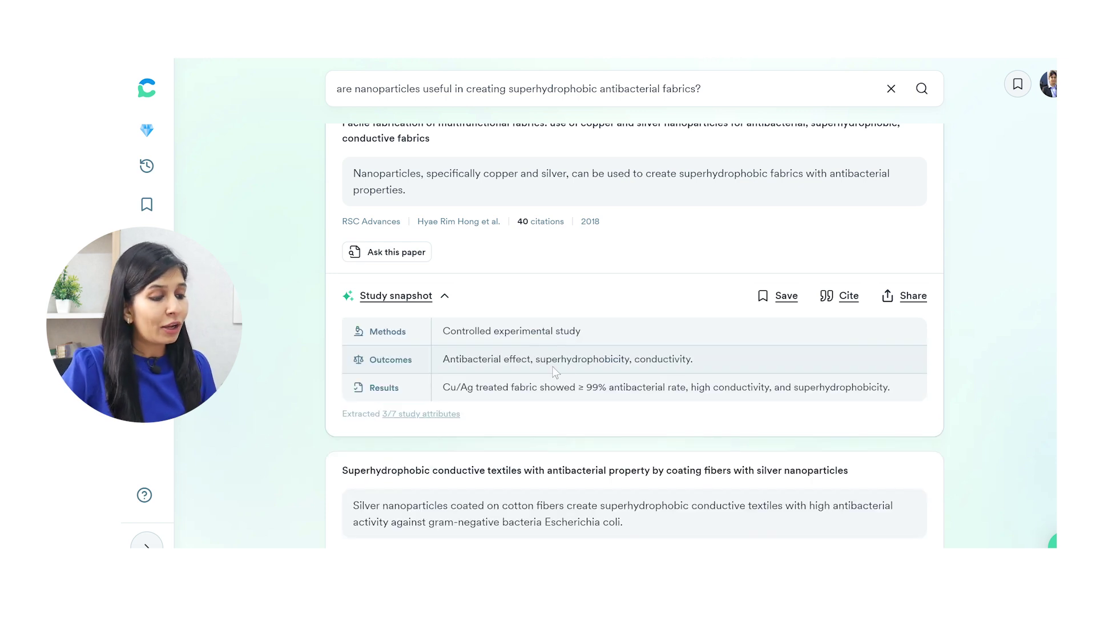
Step: Check the copper-and-silver paper's APA citation, selecting its full text
{"action": "left_click", "coordinate": [856, 301]}
{"action": "left_click_drag", "start_coordinate": [631, 327], "coordinate": [460, 261]}
{"action": "left_click", "coordinate": [767, 170]}
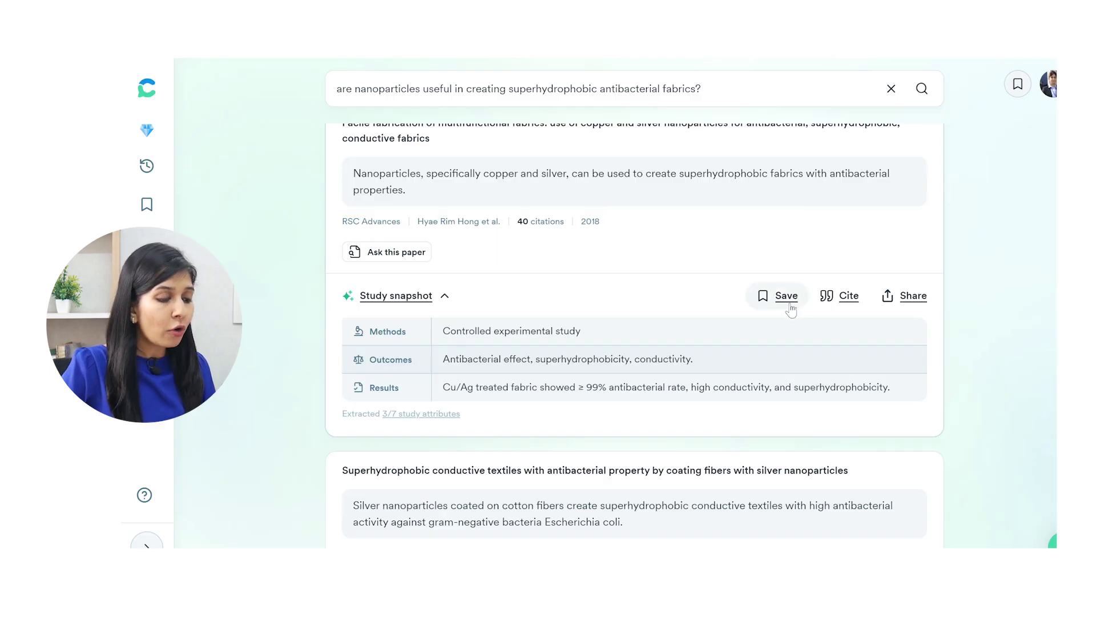
Step: Save the copper-and-silver paper into a newly created 'Superhydrophobic antibacterial fabrics' list
{"action": "left_click", "coordinate": [785, 297]}
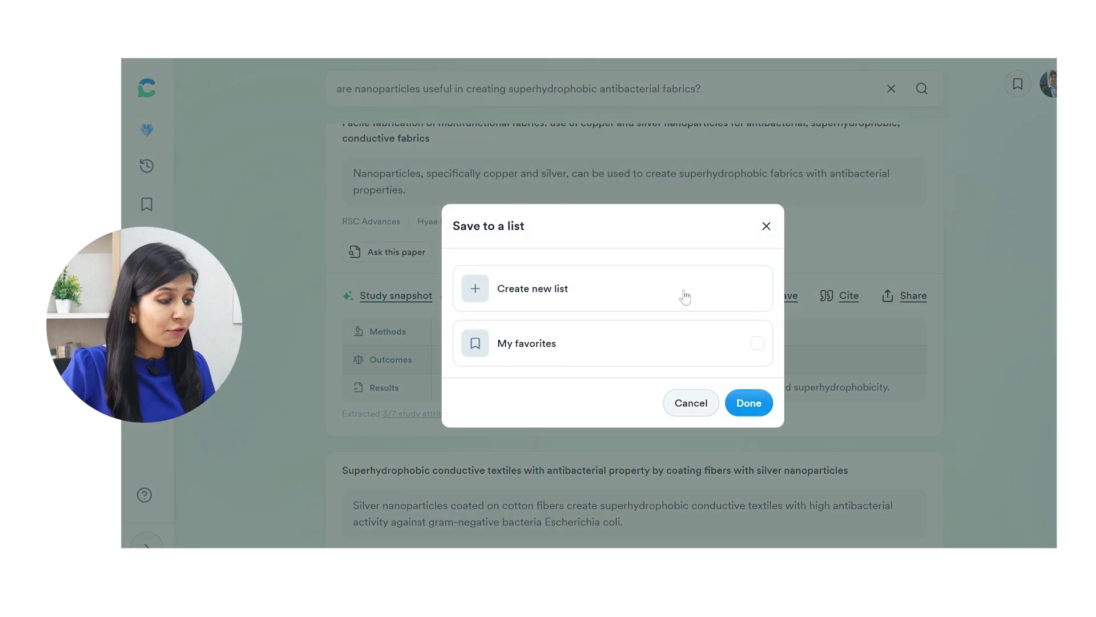
{"action": "left_click", "coordinate": [524, 296]}
{"action": "key", "text": "ctrl+a"}
{"action": "type", "text": "Su"}
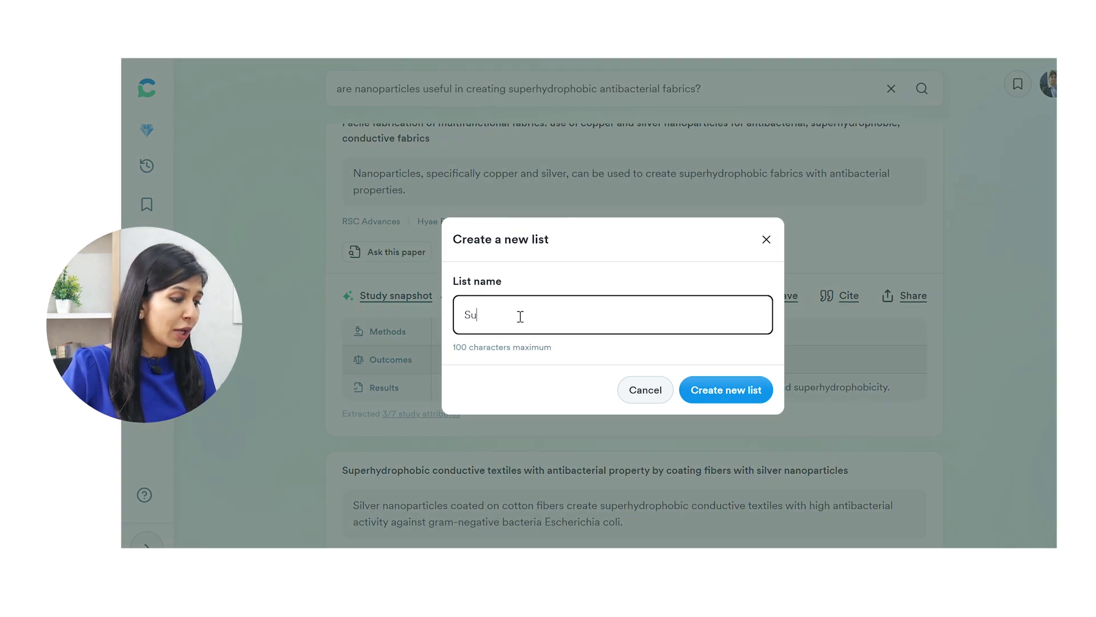
{"action": "type", "text": "perhydrophobic "}
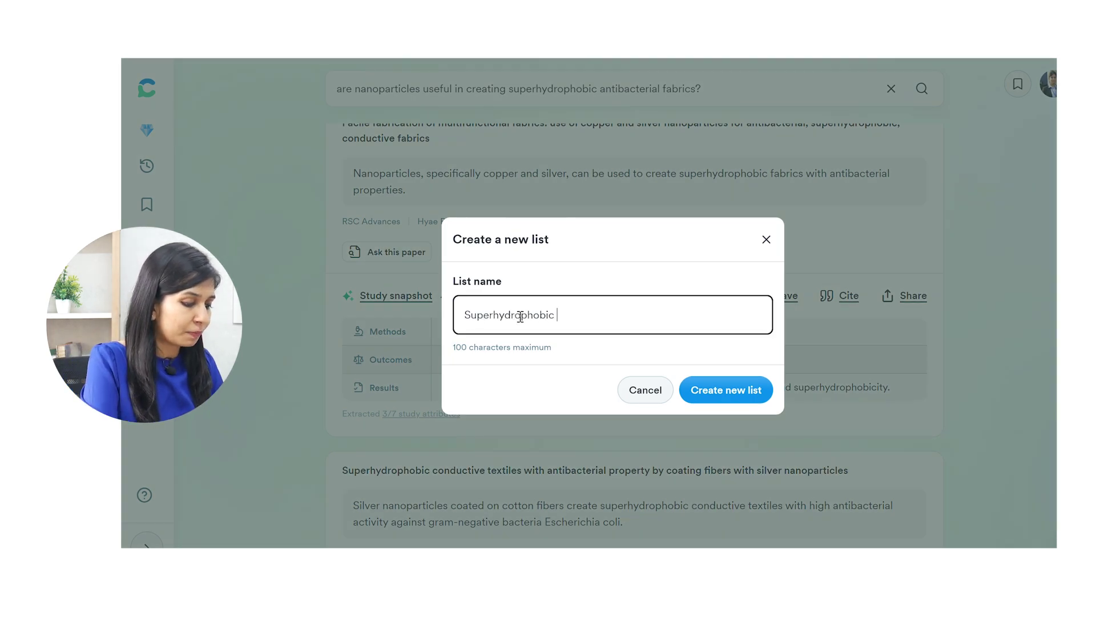
{"action": "type", "text": "antibacterial fabrics"}
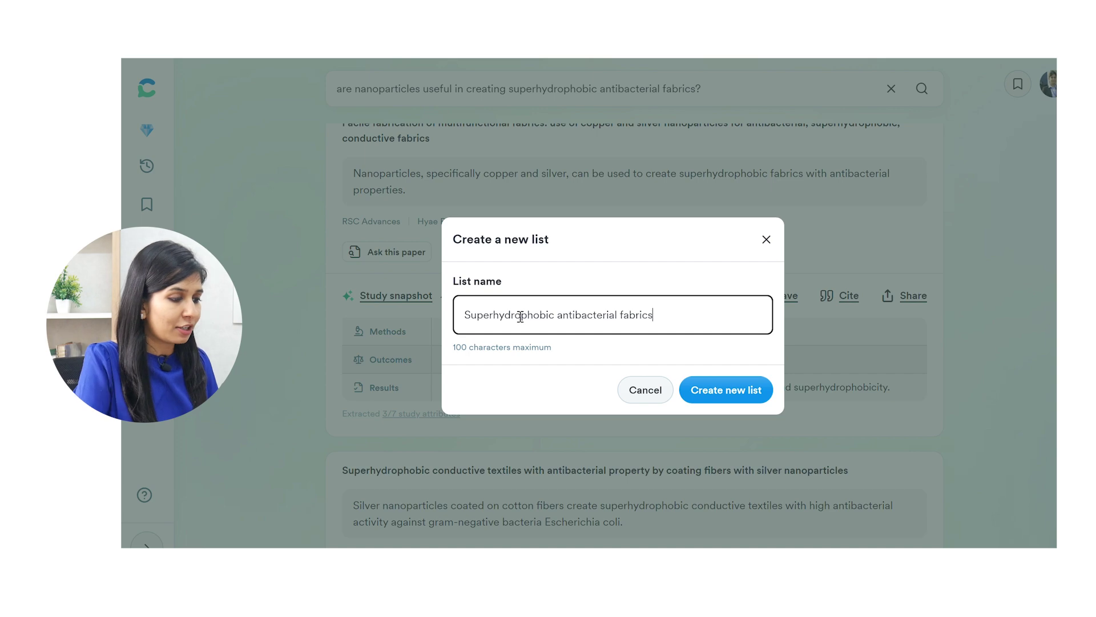
{"action": "left_click", "coordinate": [751, 395]}
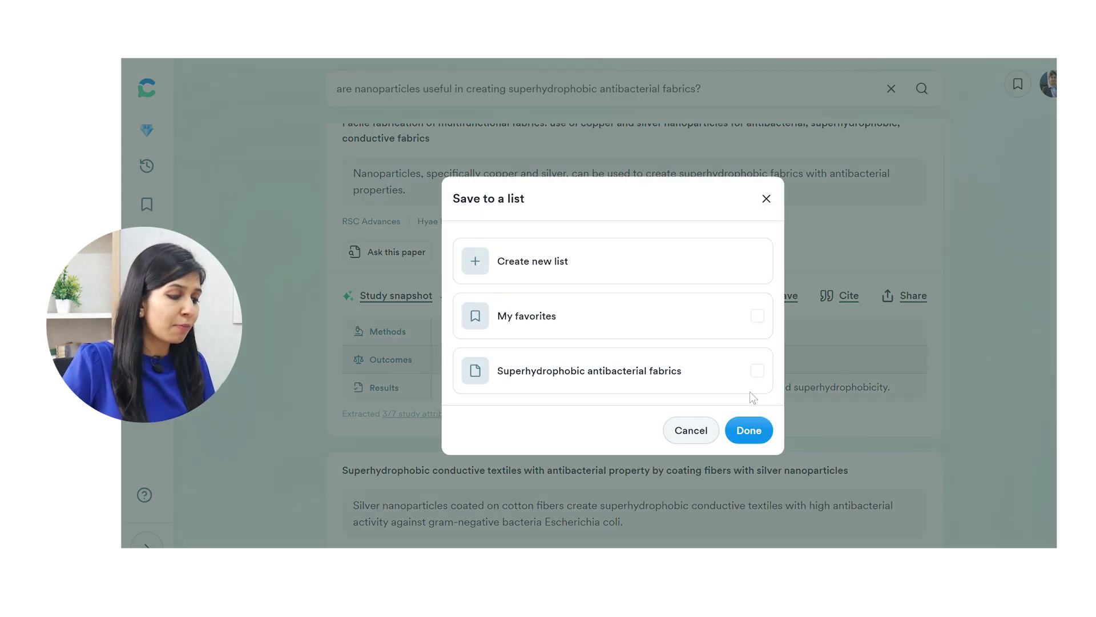
{"action": "left_click", "coordinate": [752, 431]}
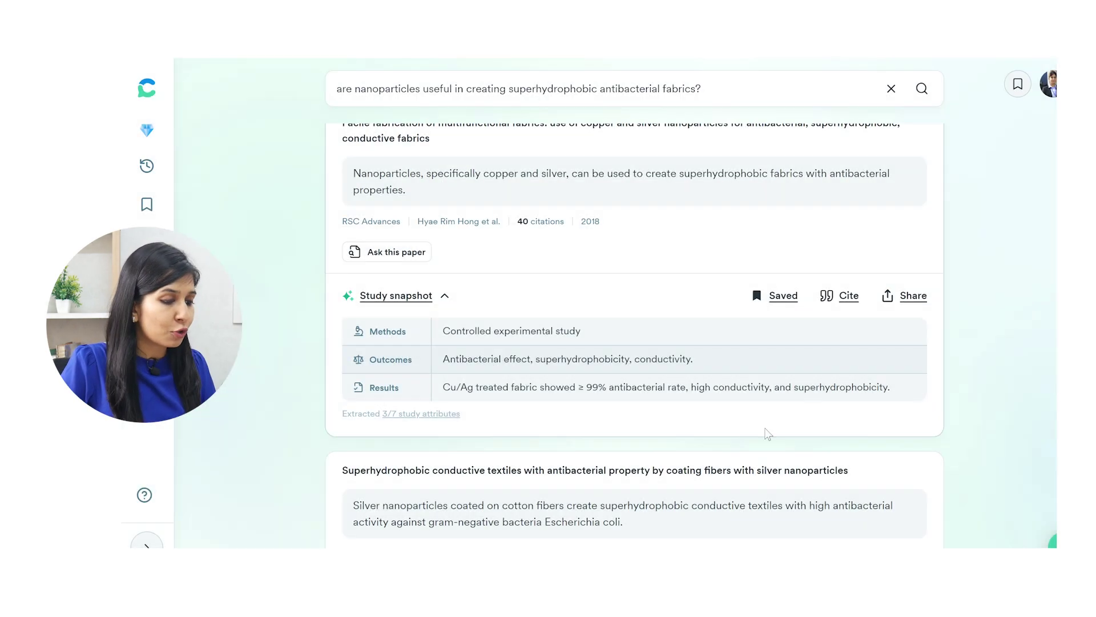
Step: Copy the copper-and-silver paper's page link and return to the top of the results
{"action": "left_click", "coordinate": [919, 304]}
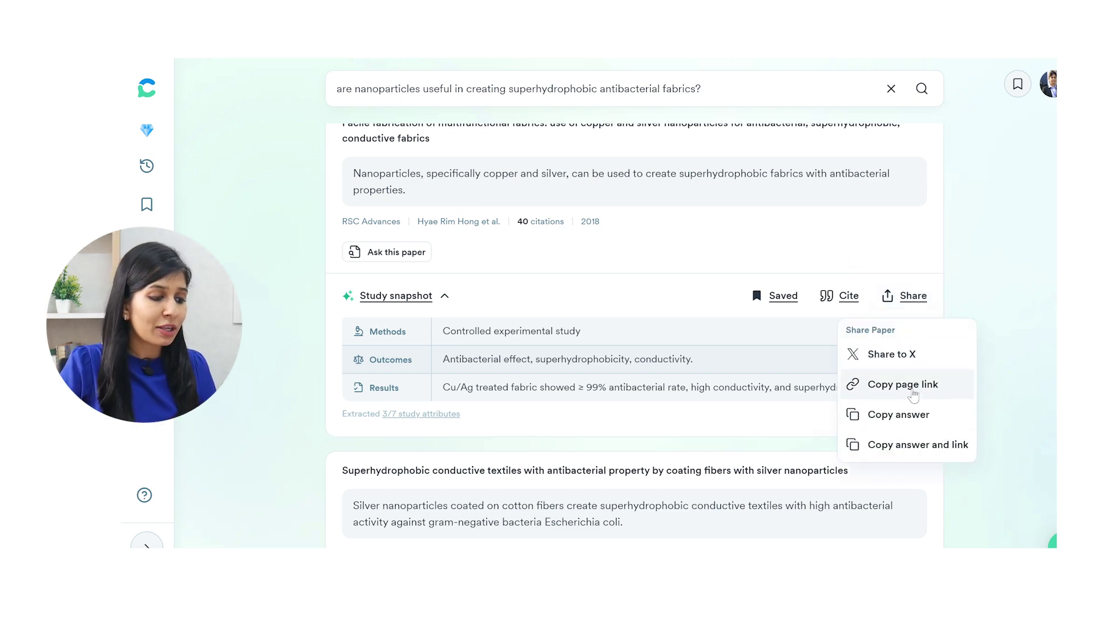
{"action": "left_click", "coordinate": [959, 278]}
{"action": "scroll", "coordinate": [956, 279], "scroll_direction": "up", "scroll_amount": 10}
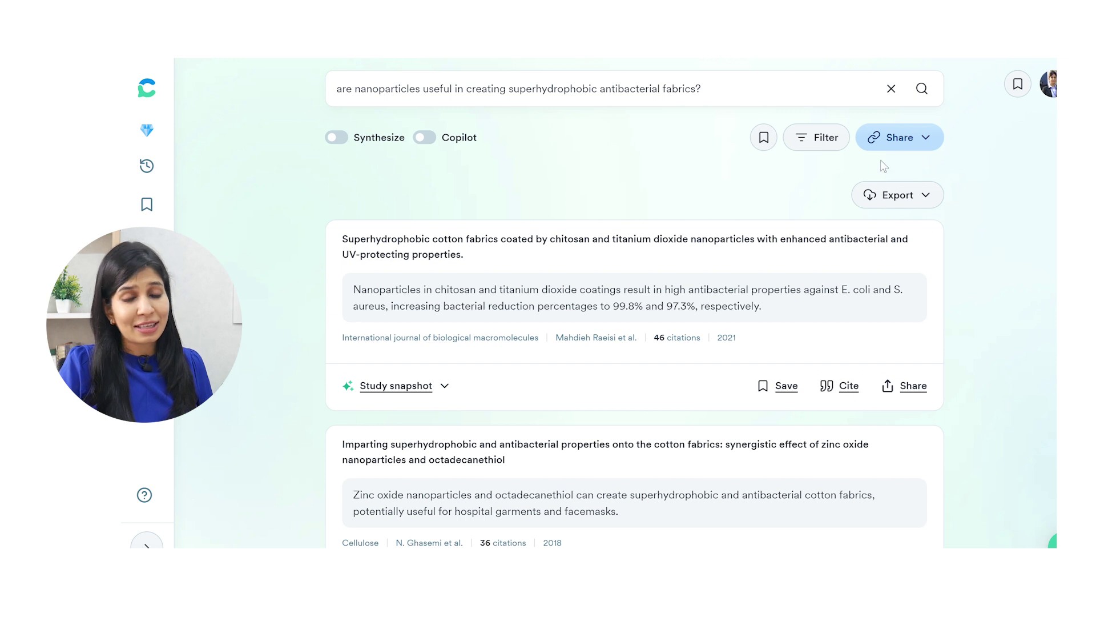
Step: Review the .RIS and .CSV export formats, then show the results filters
{"action": "left_click", "coordinate": [897, 197]}
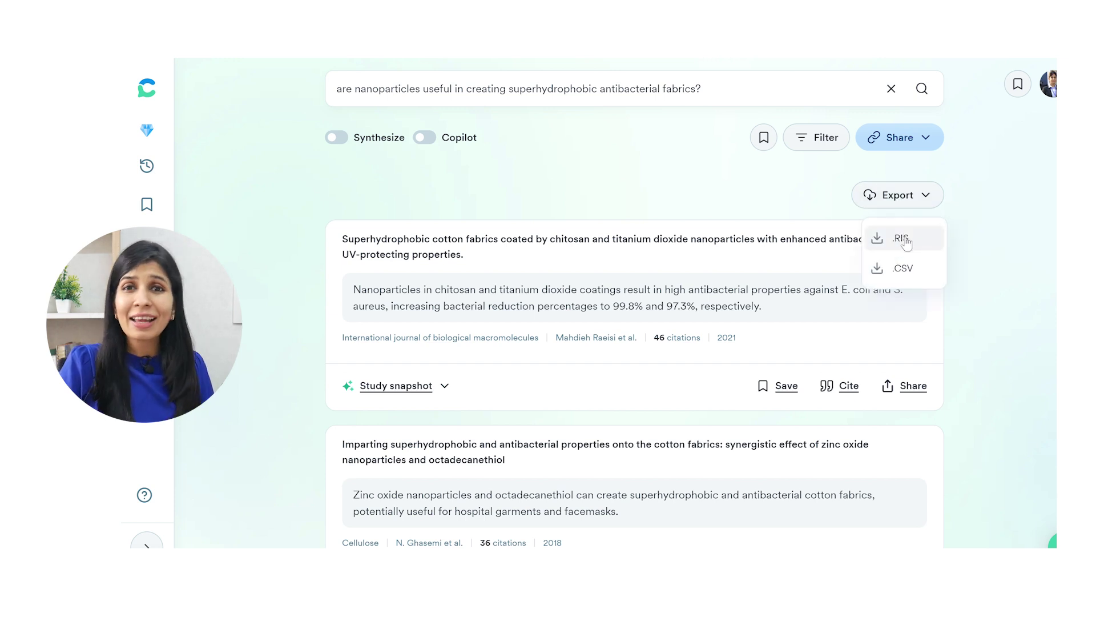
{"action": "left_click", "coordinate": [911, 196]}
{"action": "left_click", "coordinate": [912, 197]}
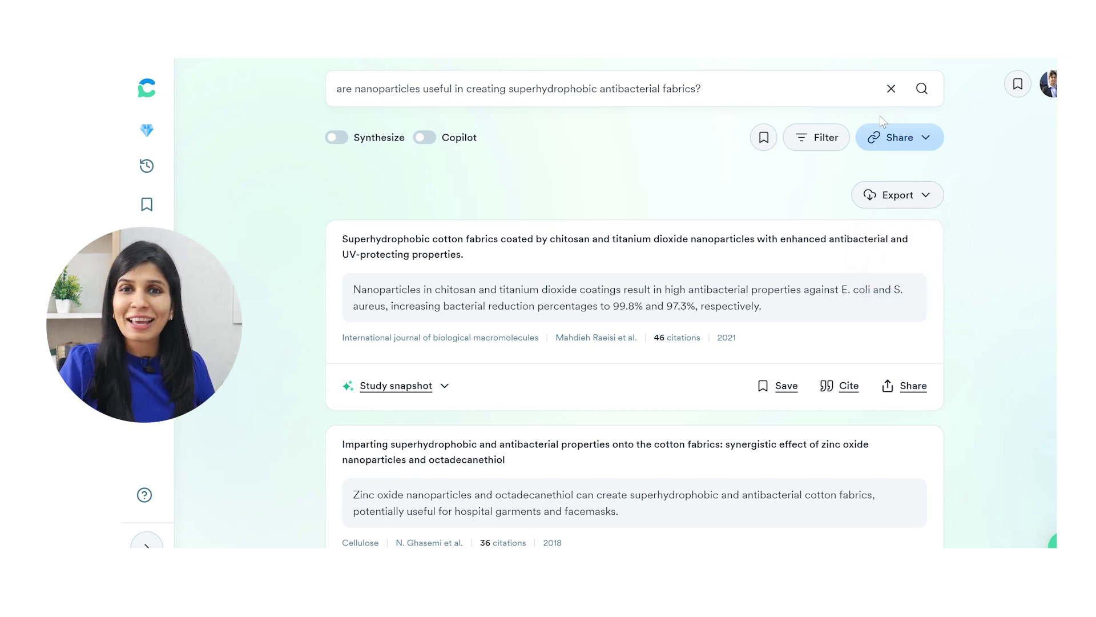
{"action": "left_click", "coordinate": [818, 142]}
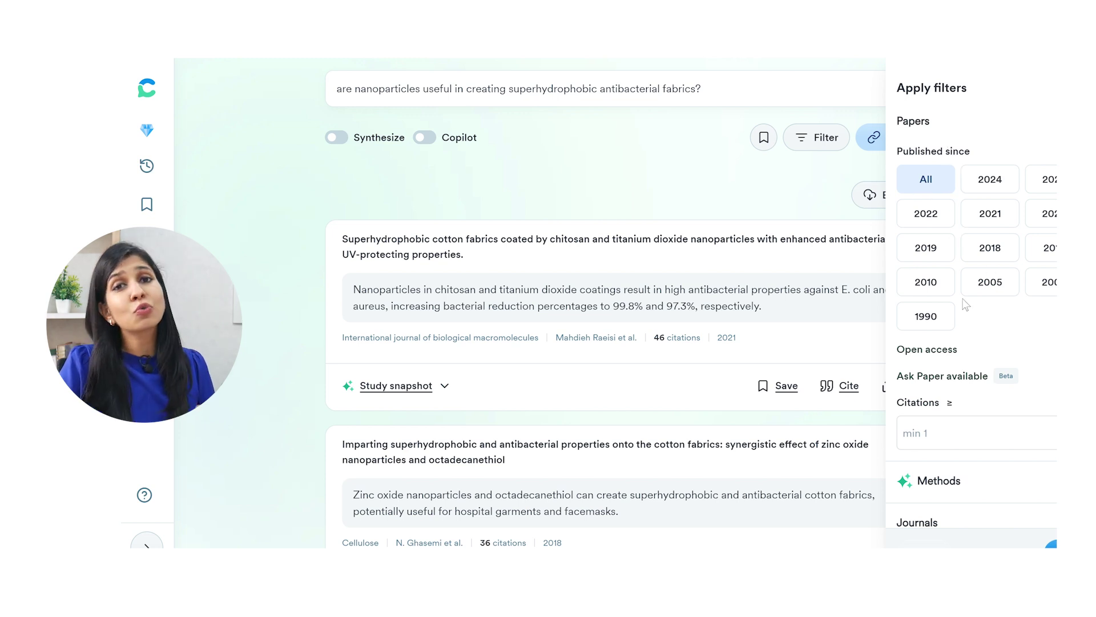
{"action": "scroll", "coordinate": [965, 304], "scroll_direction": "down", "scroll_amount": 1}
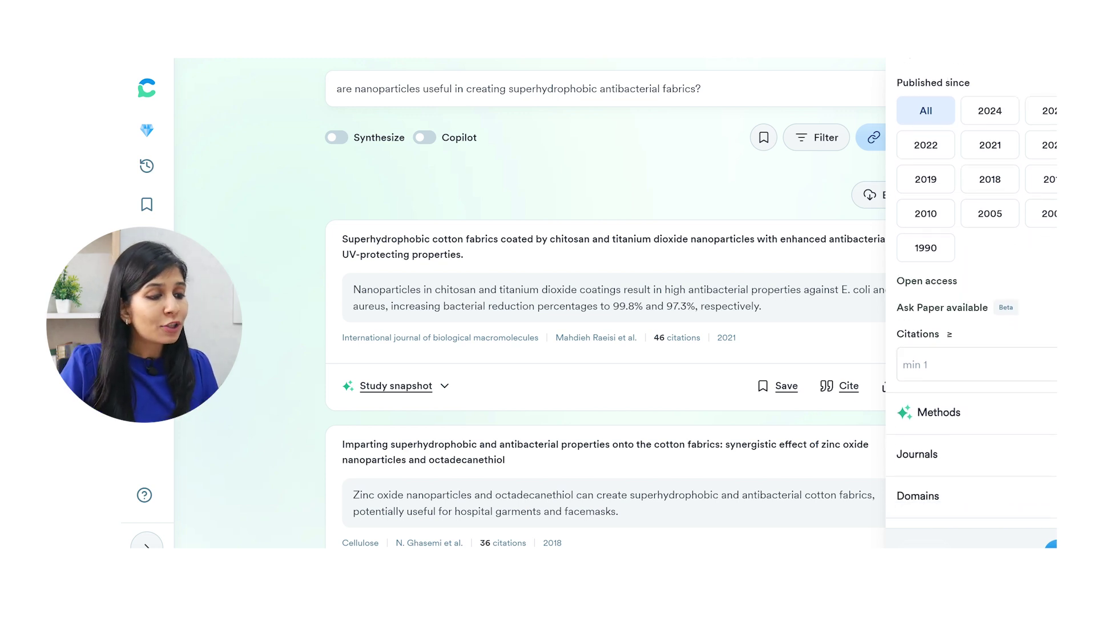
{"action": "scroll", "coordinate": [1015, 281], "scroll_direction": "down", "scroll_amount": 1}
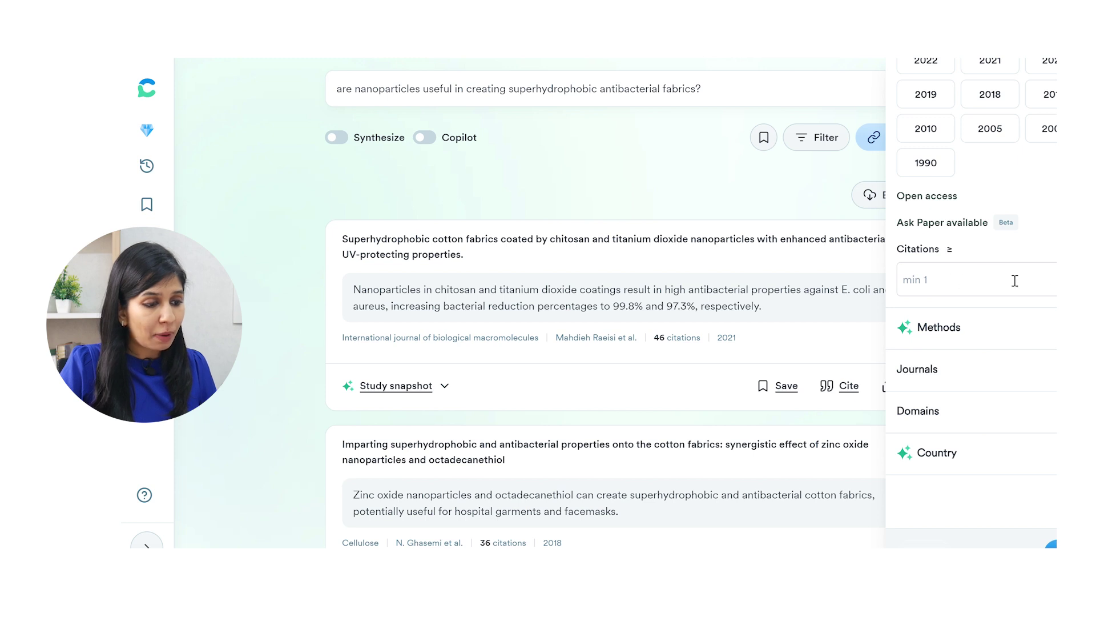
{"action": "left_click", "coordinate": [1053, 329]}
{"action": "scroll", "coordinate": [1053, 333], "scroll_direction": "down", "scroll_amount": 3}
{"action": "scroll", "coordinate": [1054, 333], "scroll_direction": "down", "scroll_amount": 3}
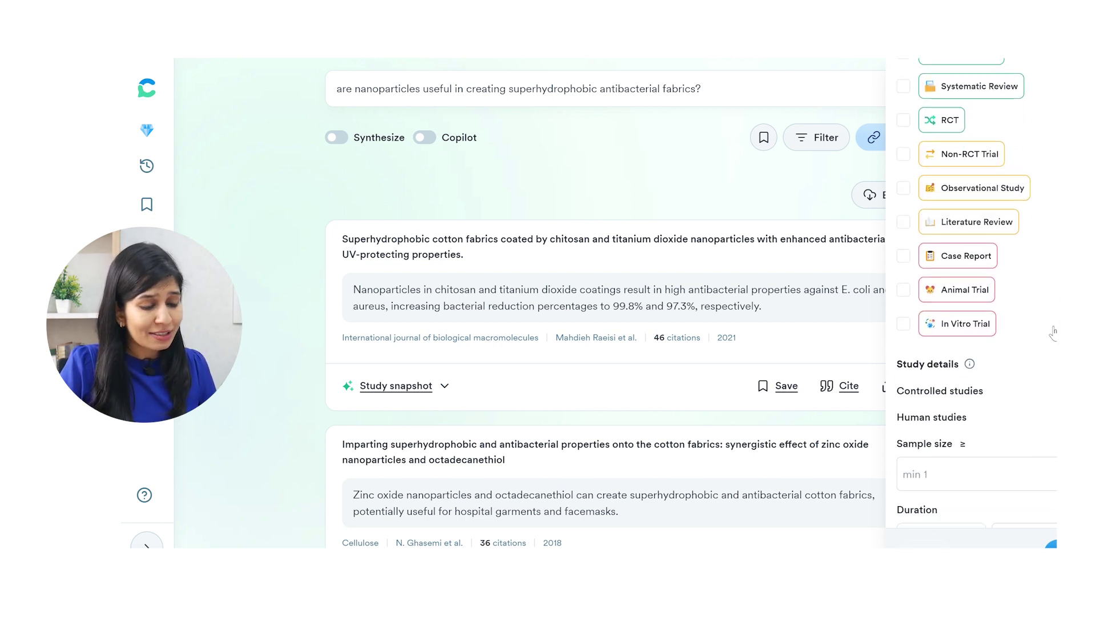
{"action": "scroll", "coordinate": [1055, 321], "scroll_direction": "down", "scroll_amount": 2}
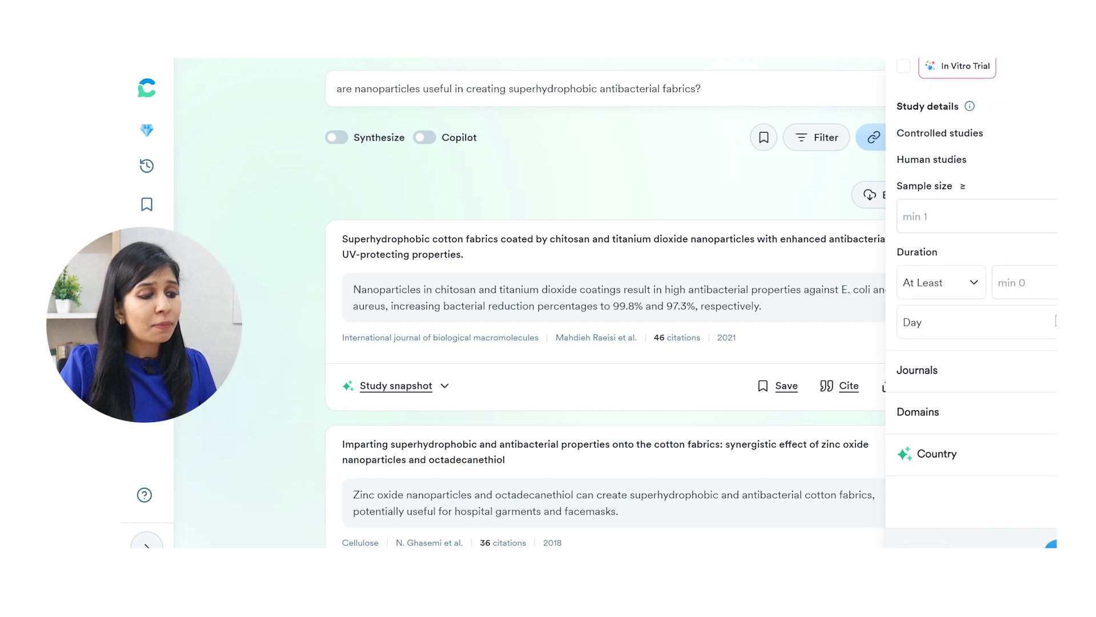
{"action": "left_click", "coordinate": [1002, 383]}
{"action": "scroll", "coordinate": [1019, 343], "scroll_direction": "down", "scroll_amount": 3}
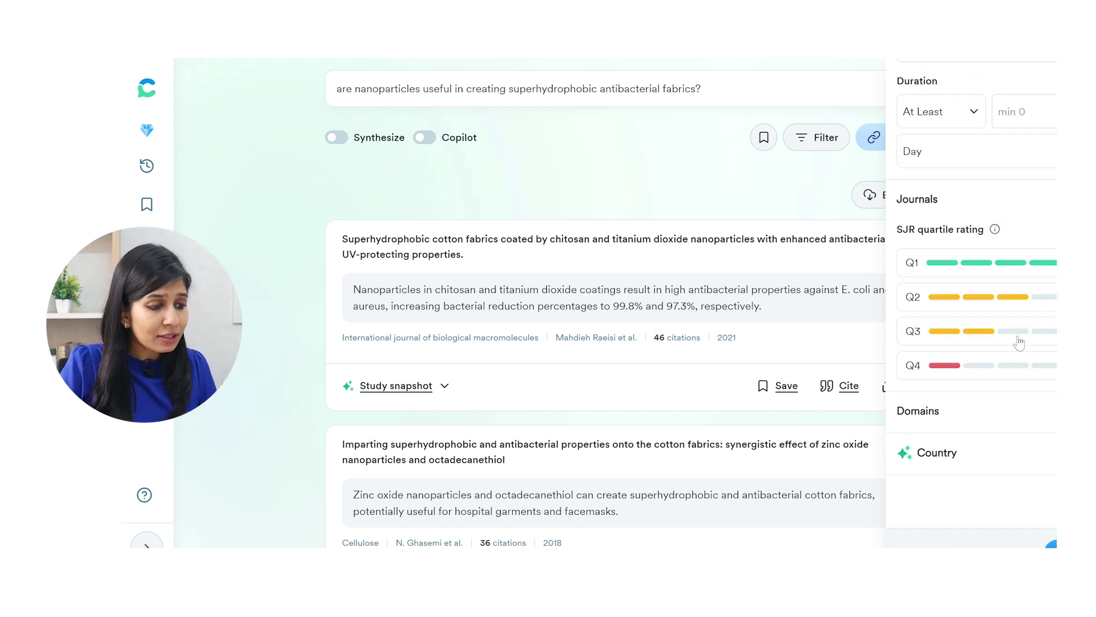
{"action": "left_click", "coordinate": [978, 413]}
{"action": "scroll", "coordinate": [983, 402], "scroll_direction": "down", "scroll_amount": 8}
{"action": "scroll", "coordinate": [987, 399], "scroll_direction": "down", "scroll_amount": 5}
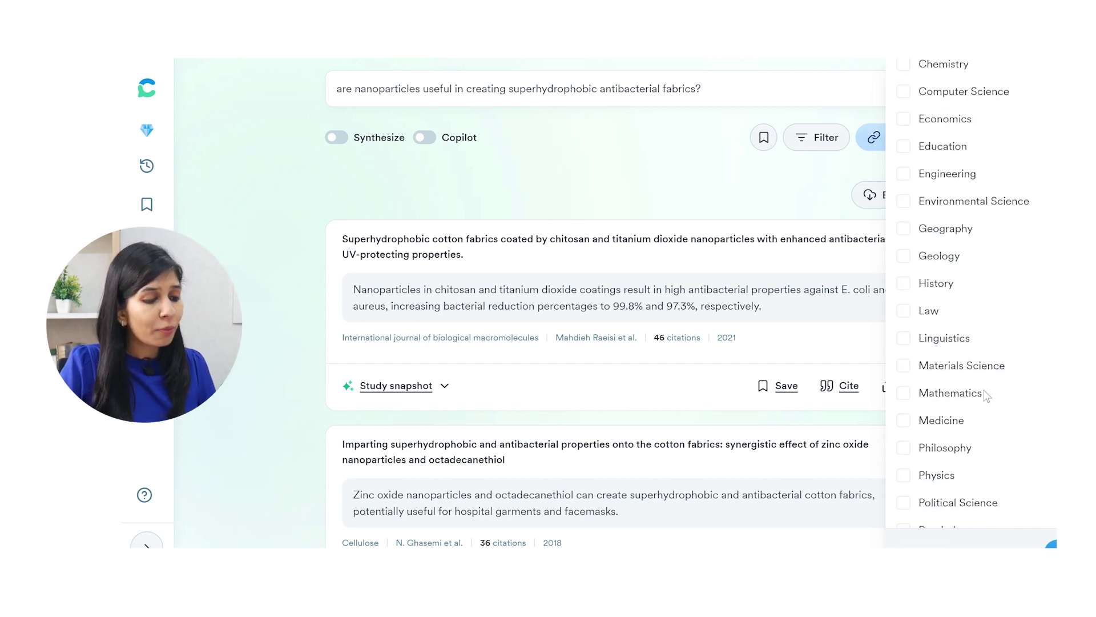
{"action": "scroll", "coordinate": [982, 381], "scroll_direction": "down", "scroll_amount": 15}
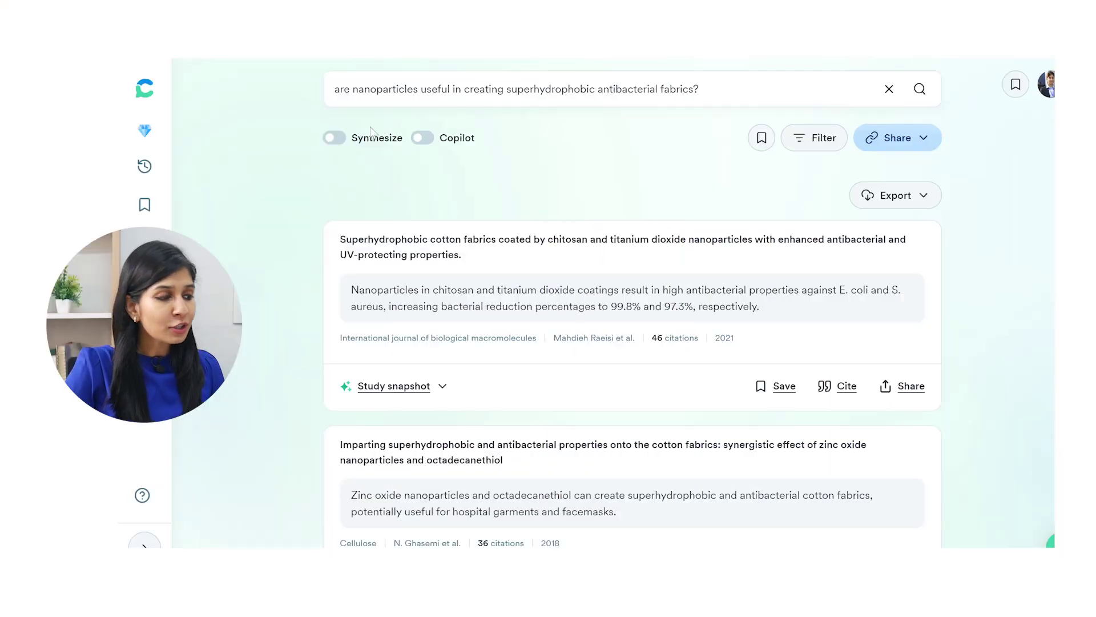
{"action": "left_click", "coordinate": [339, 138]}
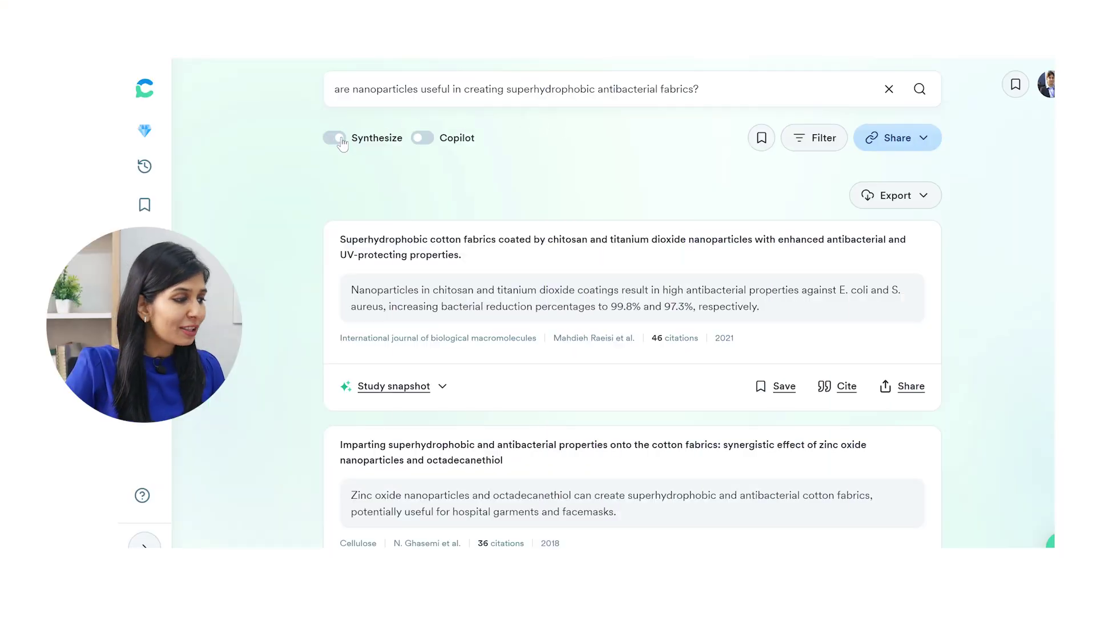